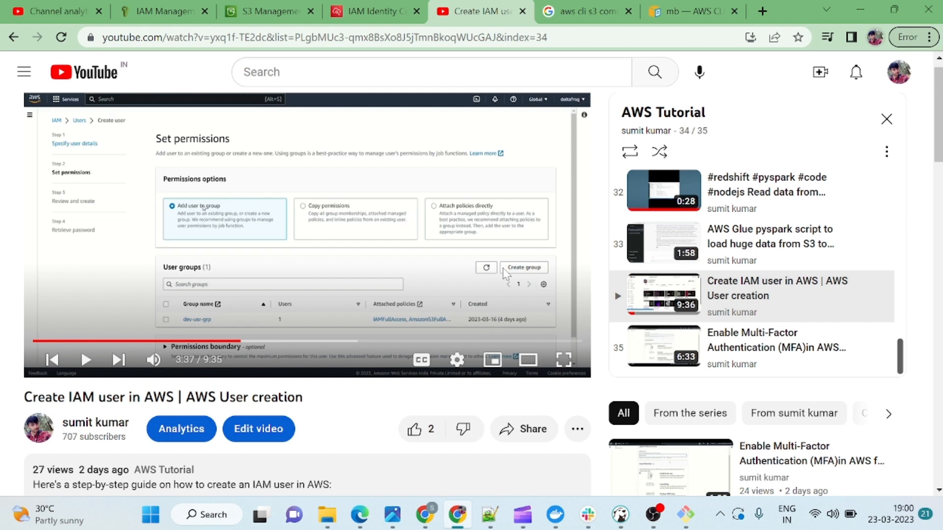
# Switch from the YouTube IAM tutorial to the AWS console browser tab.
pyautogui.click(145, 17)
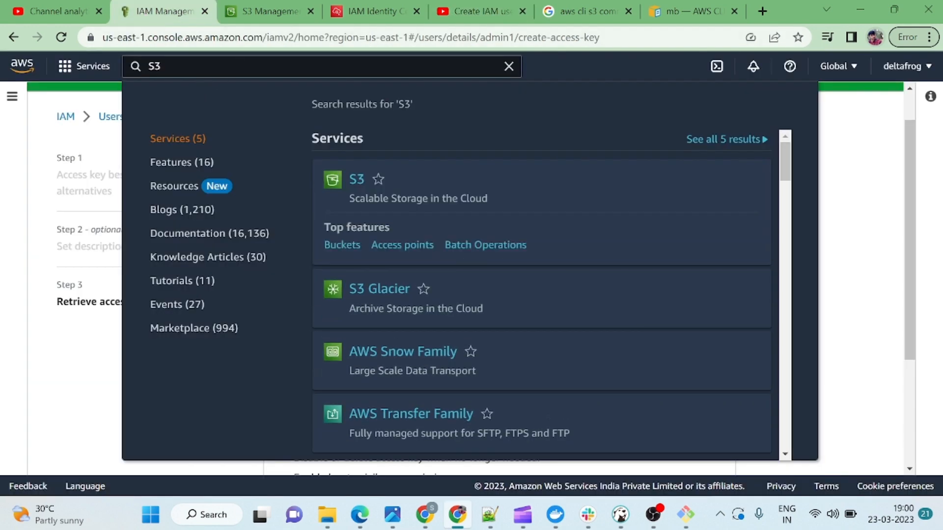
# Search the console for 'billing' and open Billing Dashboard from the deltafrog account menu.
pyautogui.click(251, 11)
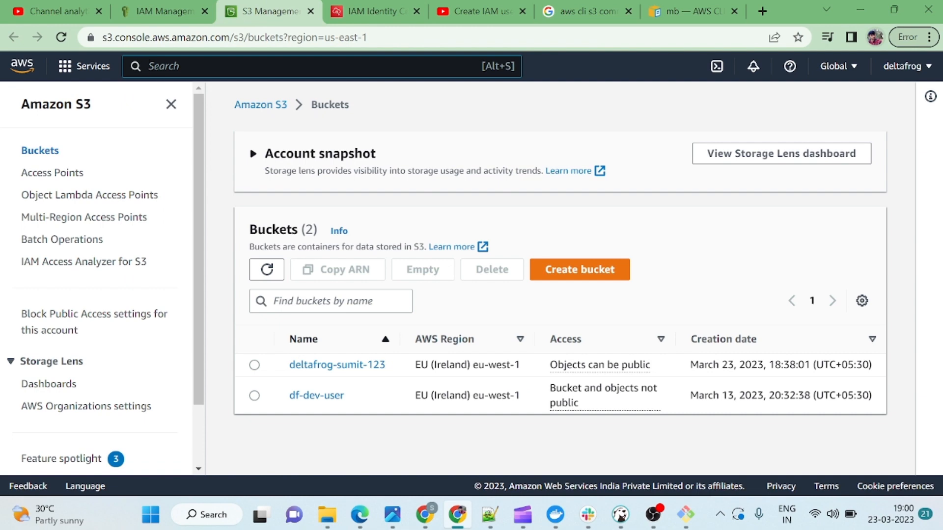
pyautogui.hotkey('alt', 's')
pyautogui.write('billing')
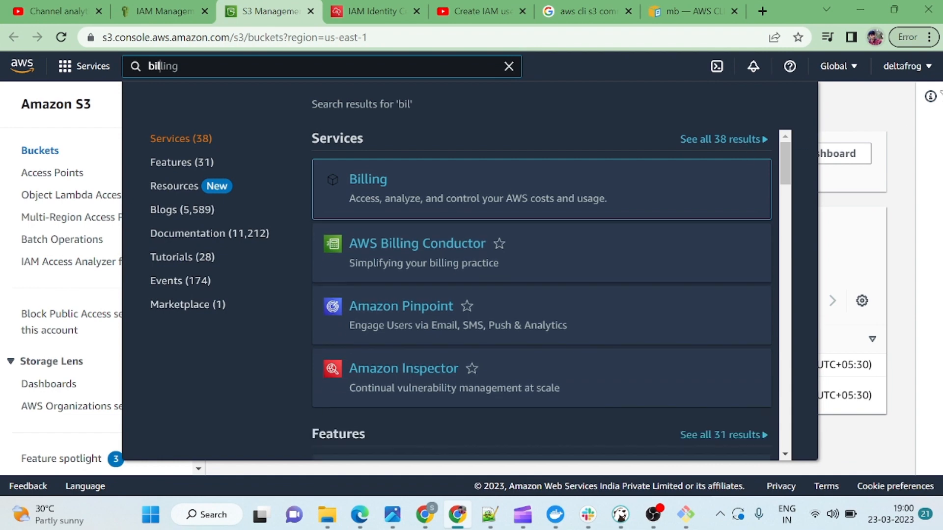
pyautogui.click(910, 70)
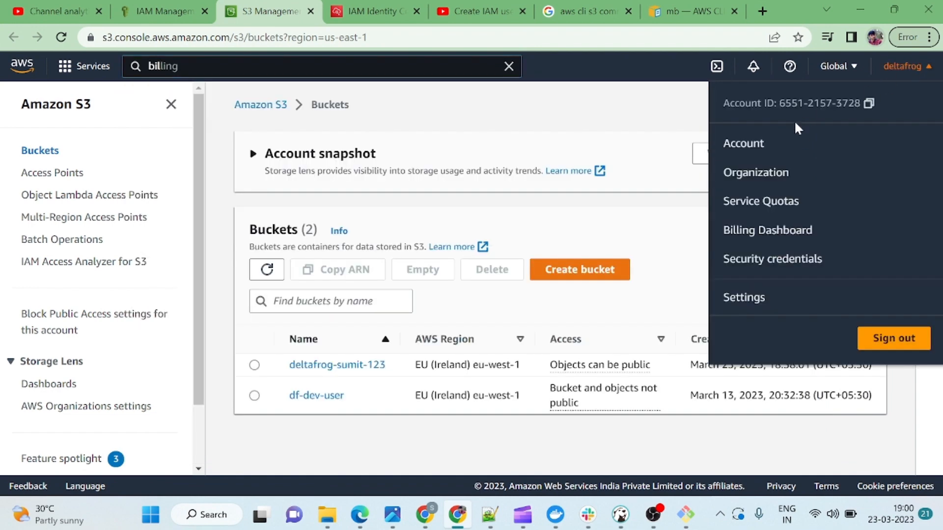
pyautogui.click(760, 235)
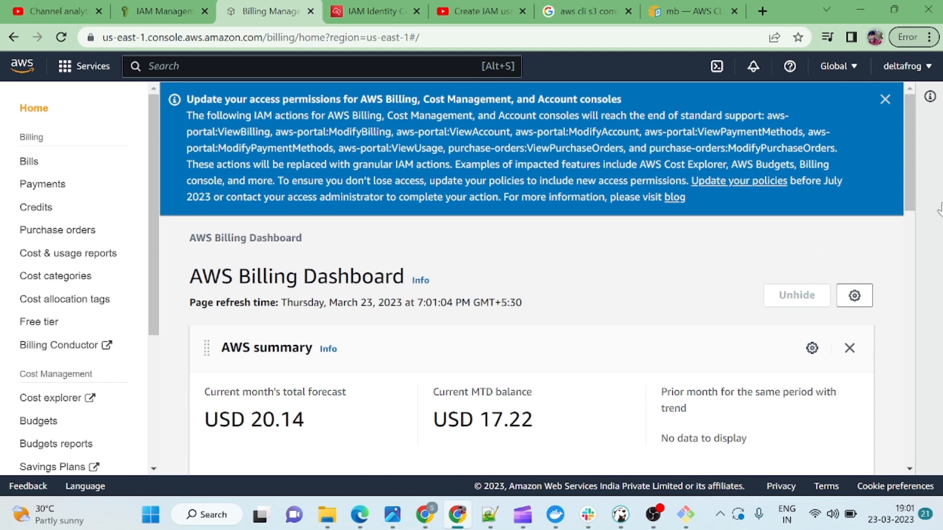
# Dismiss the permissions notice and highlight the USD 17.22 MTD balance and 20.14 forecast.
pyautogui.click(885, 101)
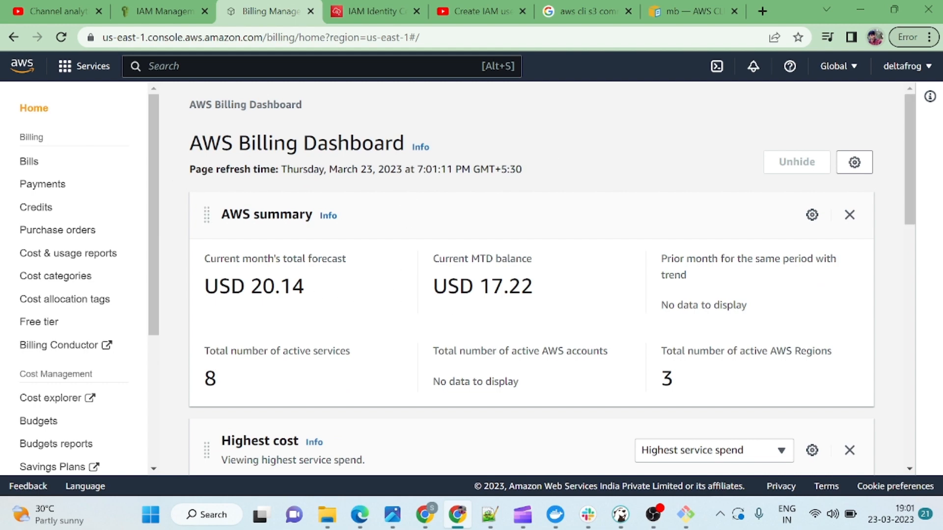
pyautogui.moveTo(432, 286); pyautogui.dragTo(532, 286)
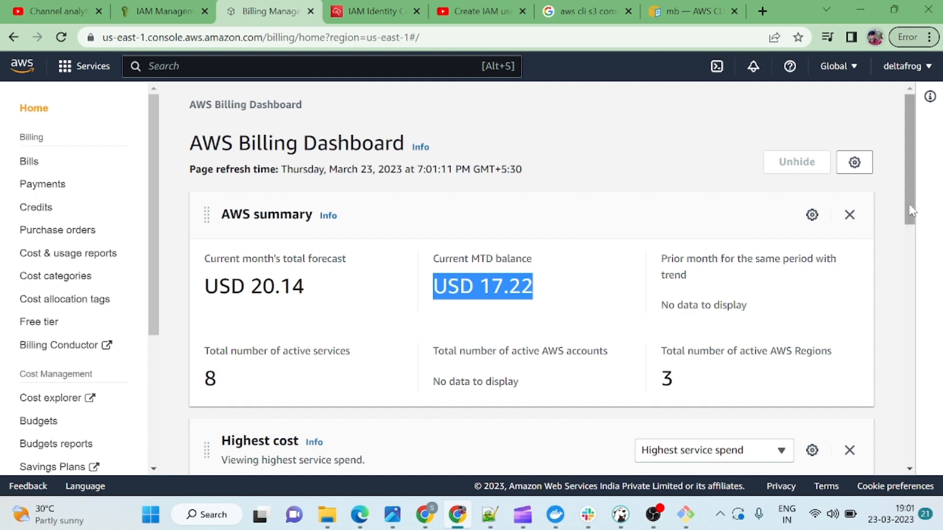
pyautogui.moveTo(906, 198)
pyautogui.mouseDown()
pyautogui.moveTo(919, 316)
pyautogui.moveTo(921, 162)
pyautogui.moveTo(921, 228)
pyautogui.moveTo(917, 190)
pyautogui.mouseUp()
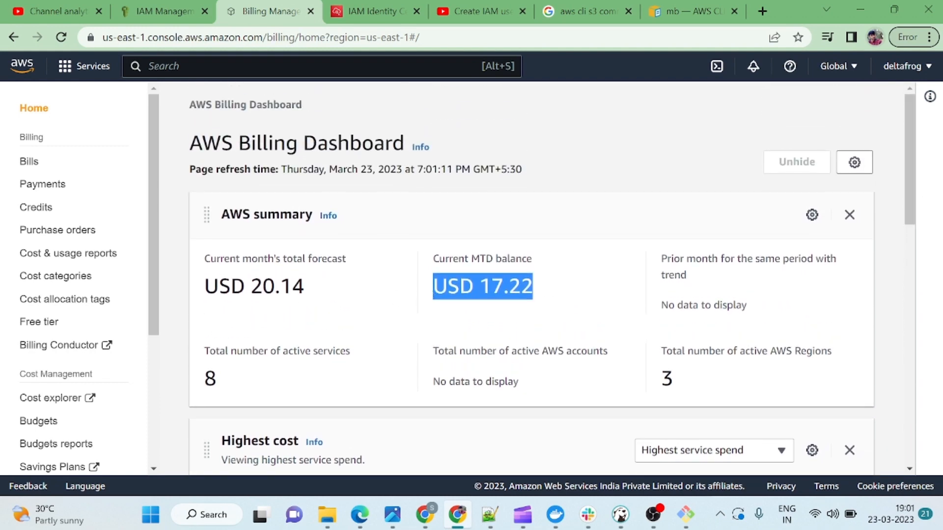
pyautogui.moveTo(251, 286); pyautogui.dragTo(309, 288)
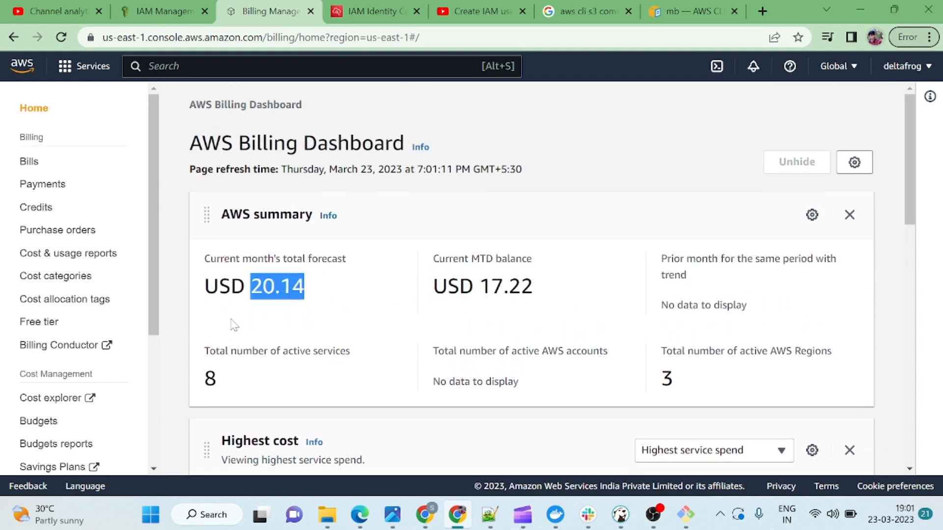
pyautogui.moveTo(152, 290); pyautogui.dragTo(149, 302)
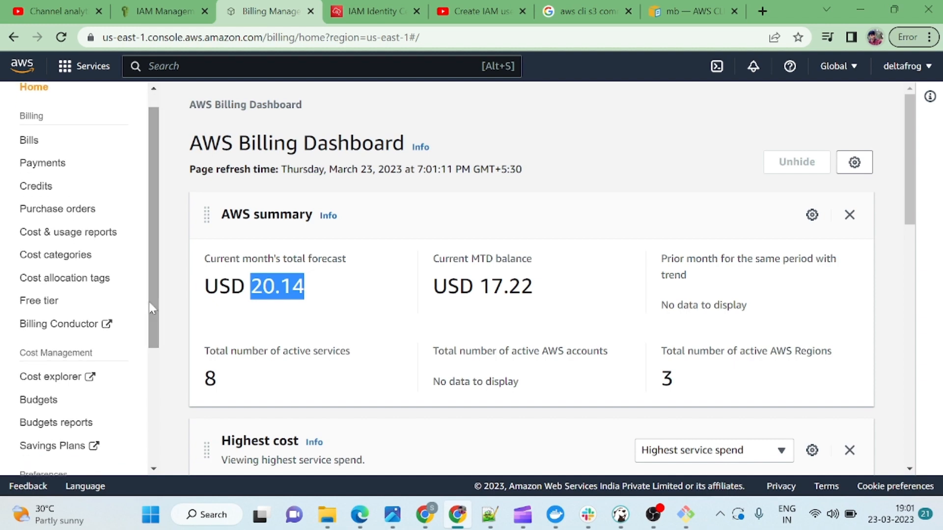
# Open Cost Explorer in a new Cost Management tab, checking back while it loads.
pyautogui.click(51, 378)
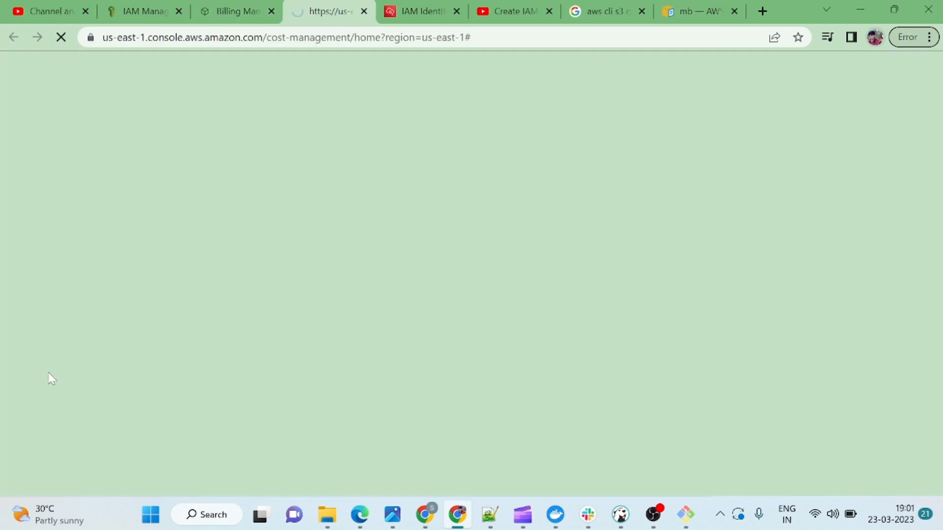
pyautogui.click(236, 20)
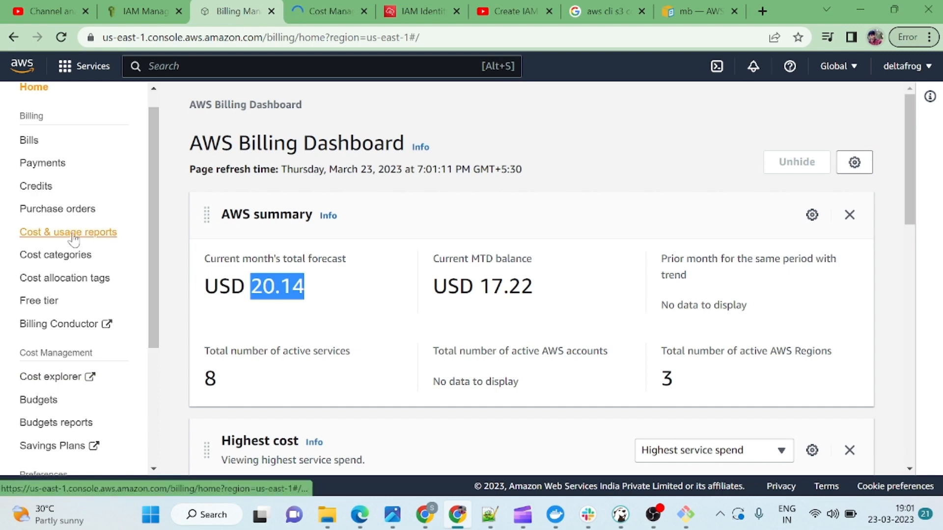
pyautogui.click(334, 20)
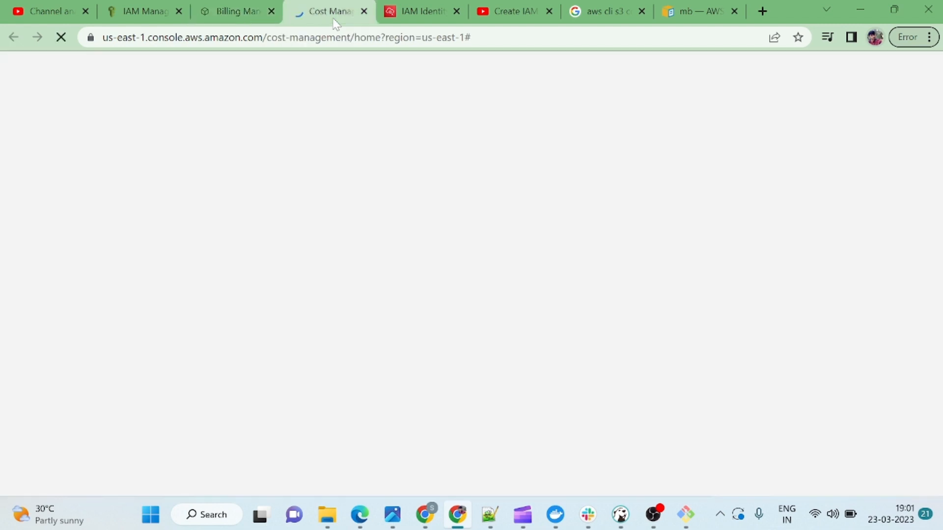
pyautogui.click(235, 12)
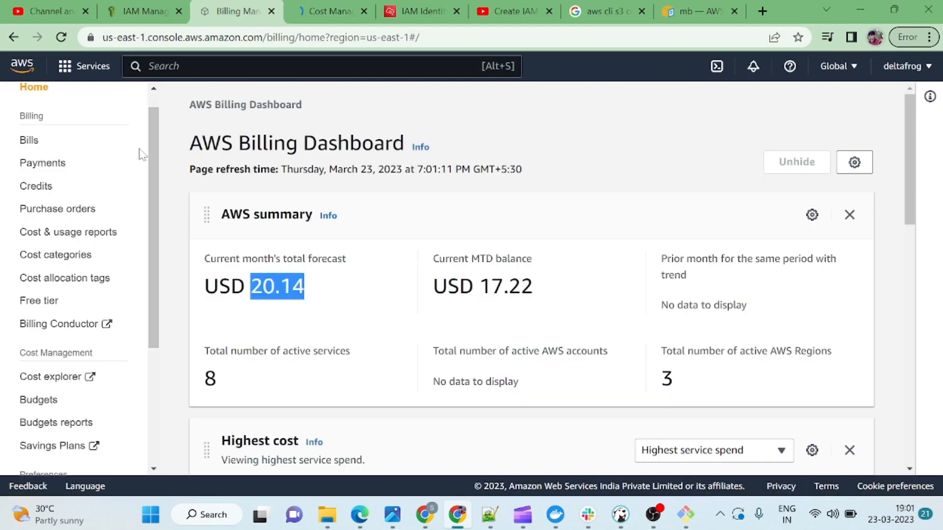
pyautogui.click(331, 13)
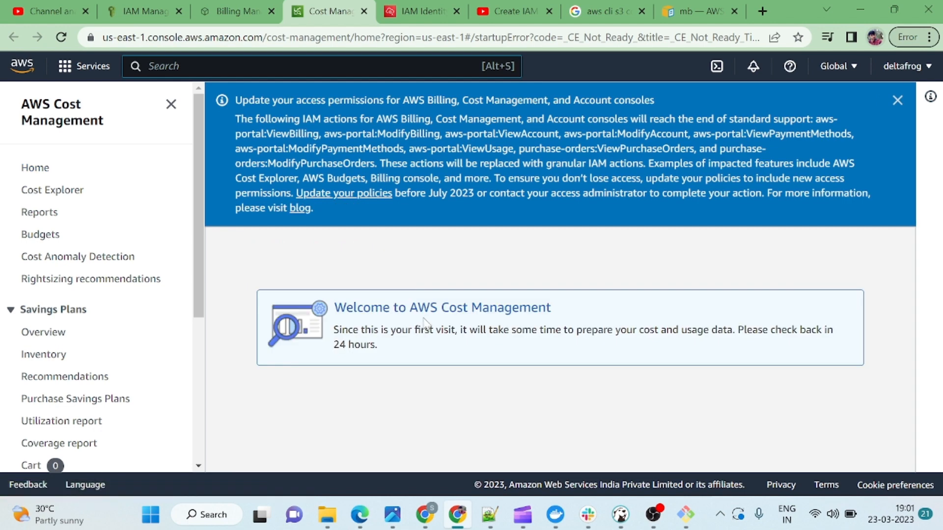
pyautogui.click(48, 195)
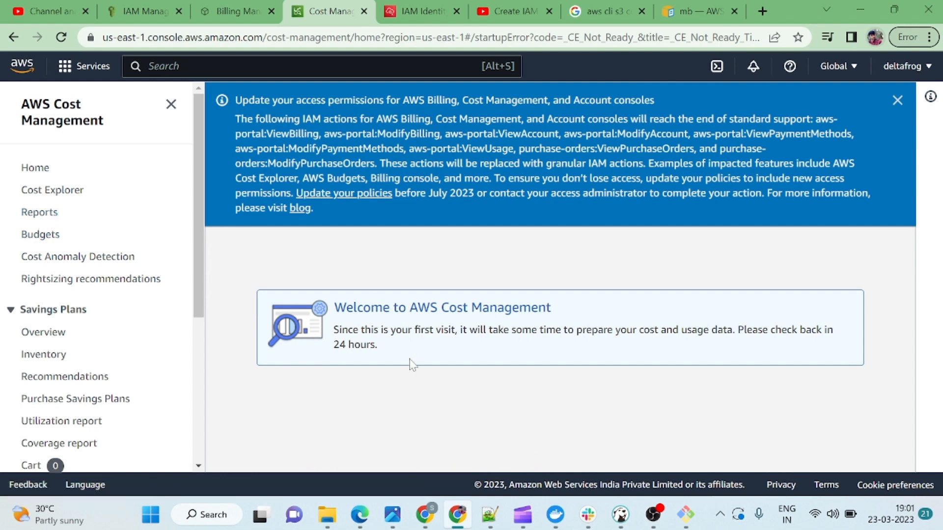
pyautogui.click(64, 191)
# Dismiss the permissions notice and navigate the Cost Management sidebar to Budgets.
pyautogui.click(897, 101)
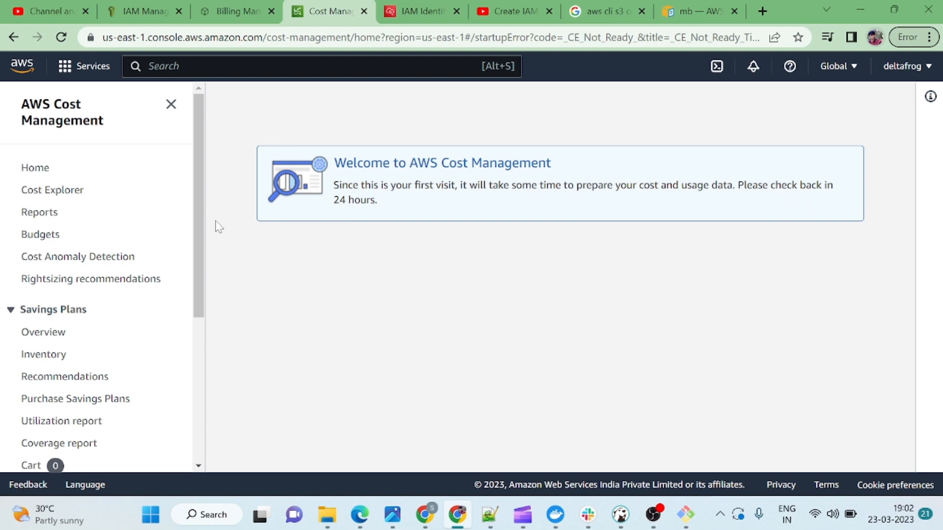
pyautogui.moveTo(191, 237); pyautogui.dragTo(189, 316)
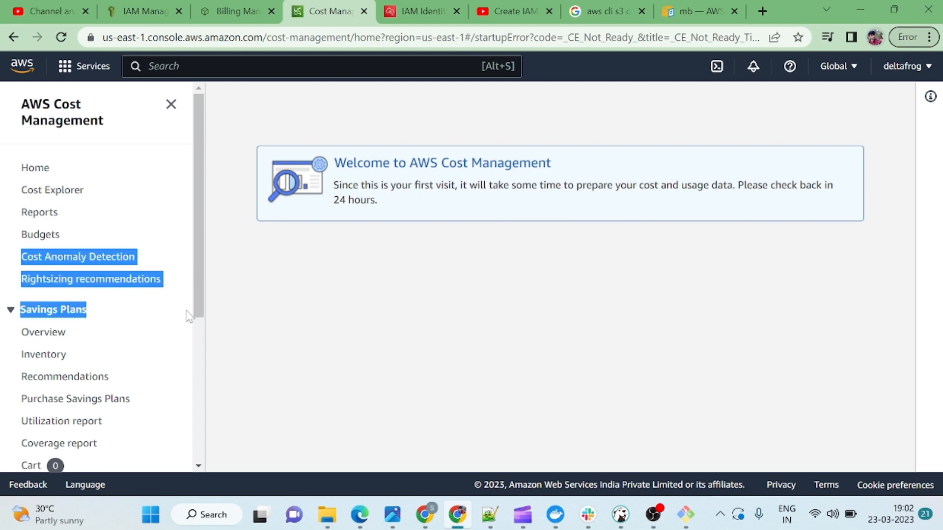
pyautogui.moveTo(202, 280); pyautogui.dragTo(194, 204)
pyautogui.click(39, 169)
pyautogui.click(43, 212)
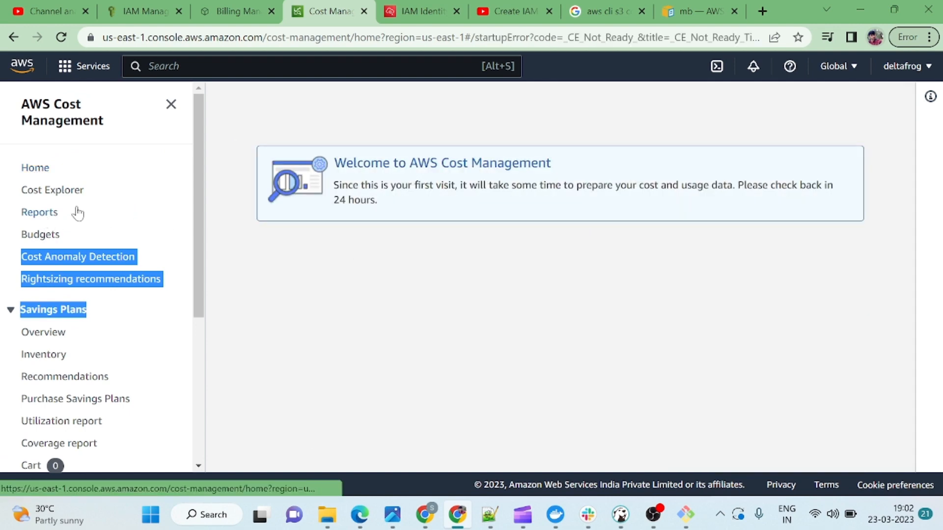
pyautogui.click(40, 235)
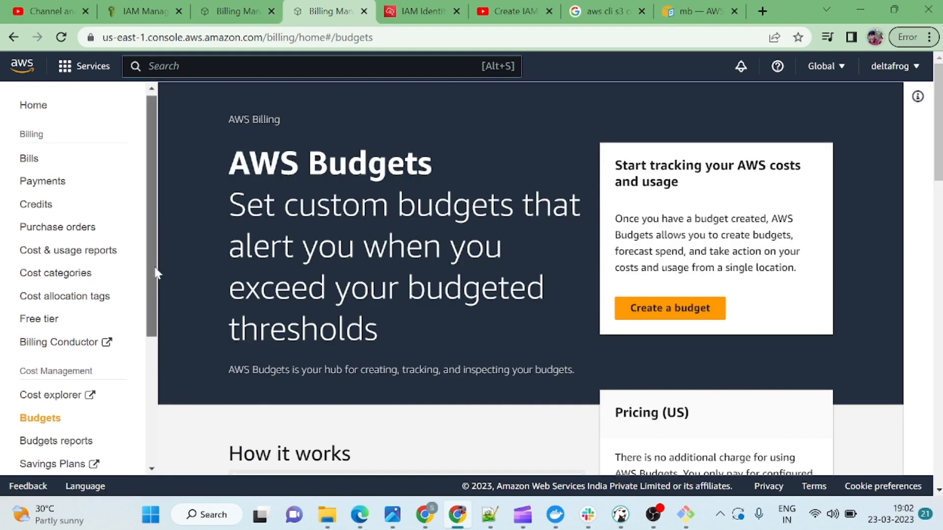
# Start a new budget from the AWS Budgets page and review the template options.
pyautogui.scroll(-2, 152, 285)
pyautogui.scroll(2, 147, 302)
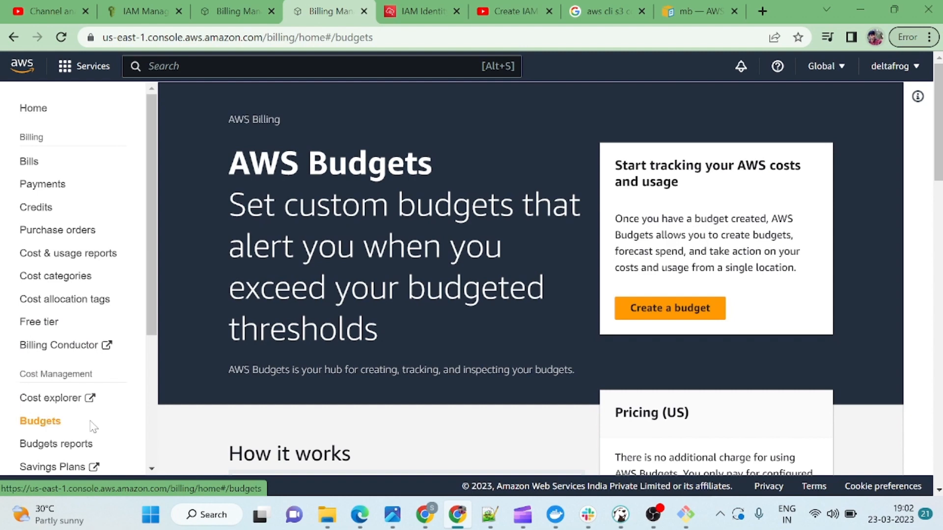
pyautogui.scroll(-2, 149, 312)
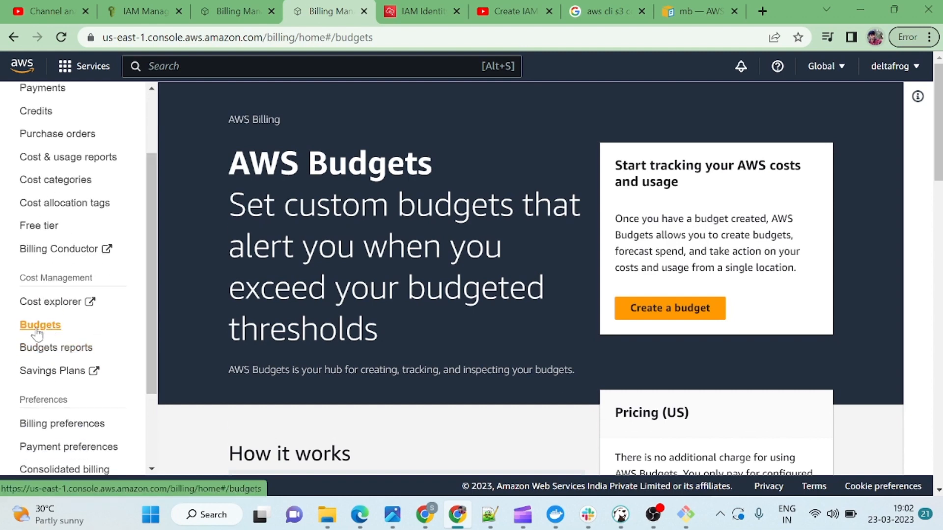
pyautogui.click(643, 310)
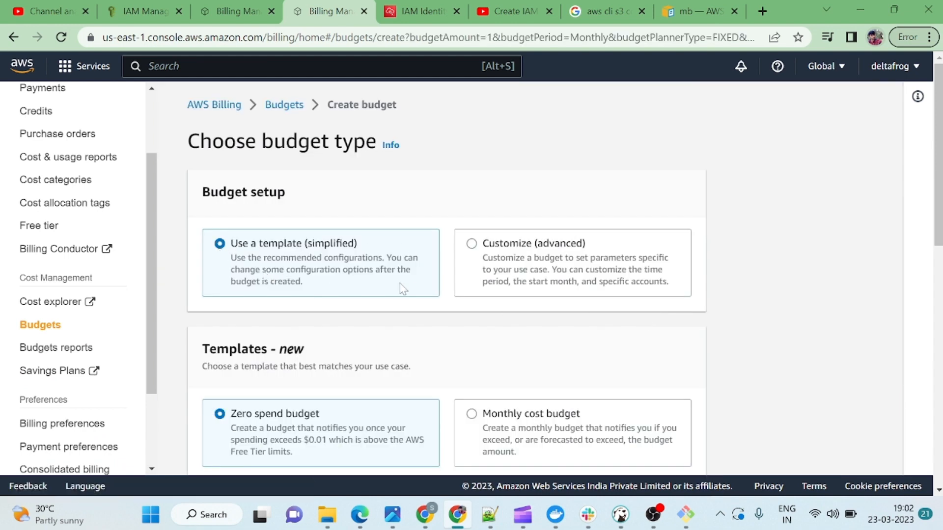
pyautogui.scroll(-3, 495, 278)
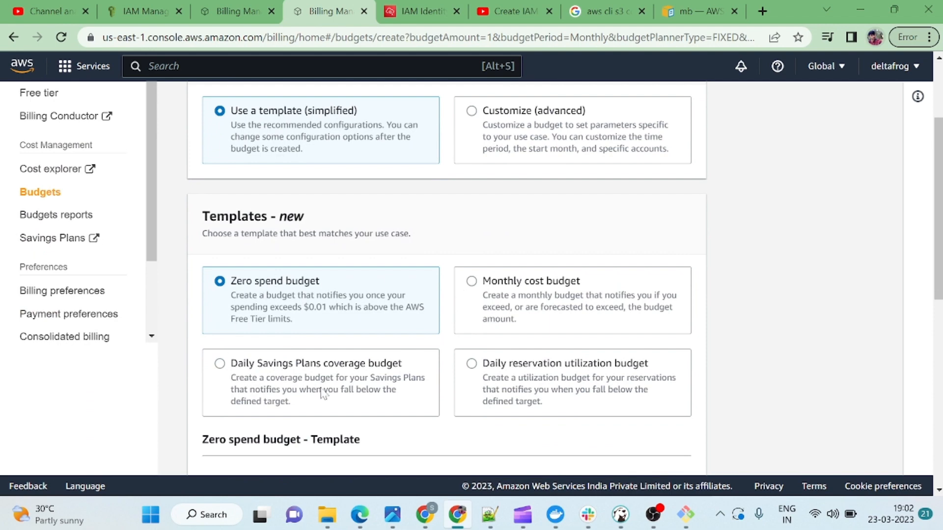
pyautogui.scroll(-4, 322, 393)
pyautogui.scroll(-5, 322, 393)
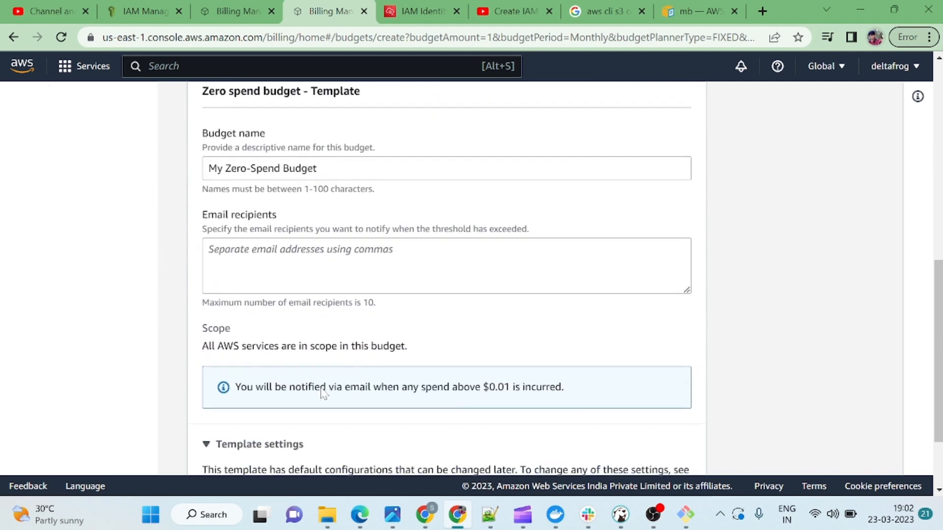
pyautogui.scroll(12, 320, 392)
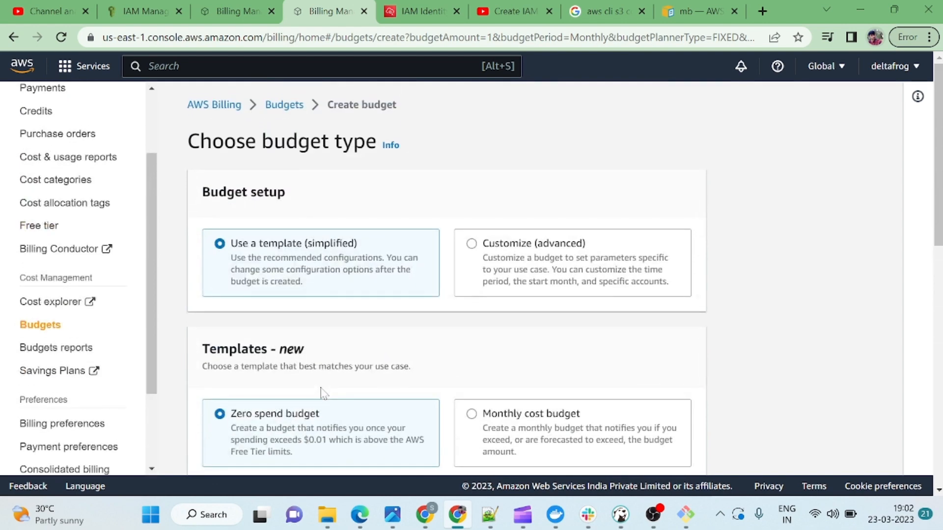
# Choose the Customize (advanced) setup with Cost budget as the budget type.
pyautogui.click(471, 244)
pyautogui.scroll(-3, 339, 311)
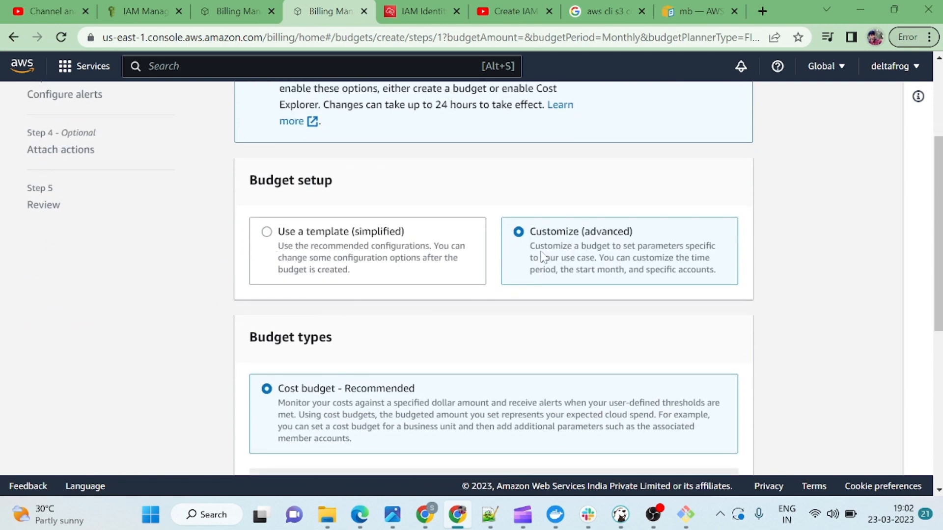
pyautogui.scroll(-2, 483, 331)
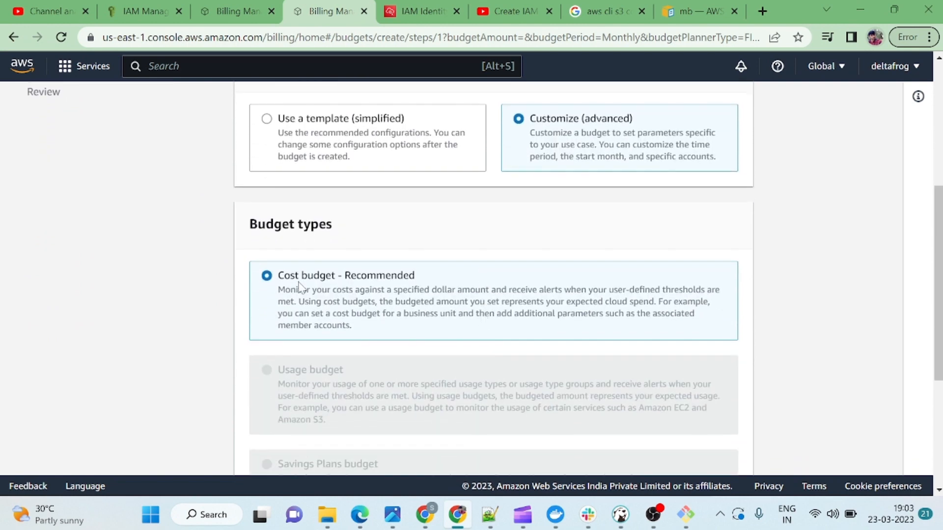
pyautogui.scroll(-5, 401, 305)
pyautogui.scroll(10, 402, 305)
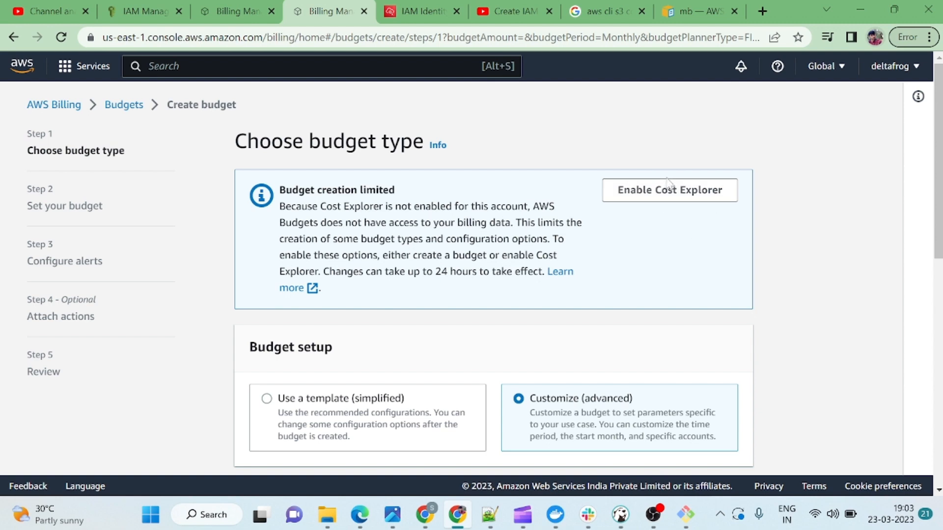
# Enable Cost Explorer in another tab, then return and advance to Set your budget.
pyautogui.click(662, 197)
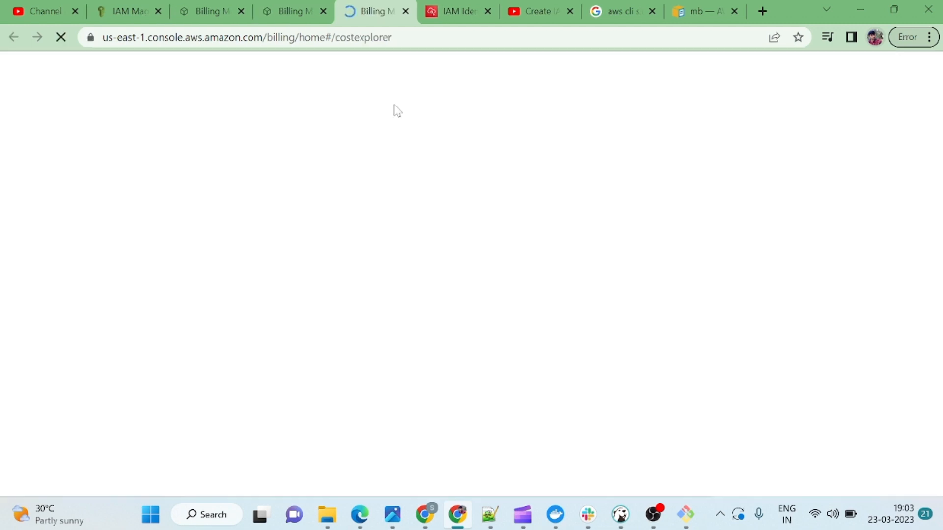
pyautogui.click(294, 20)
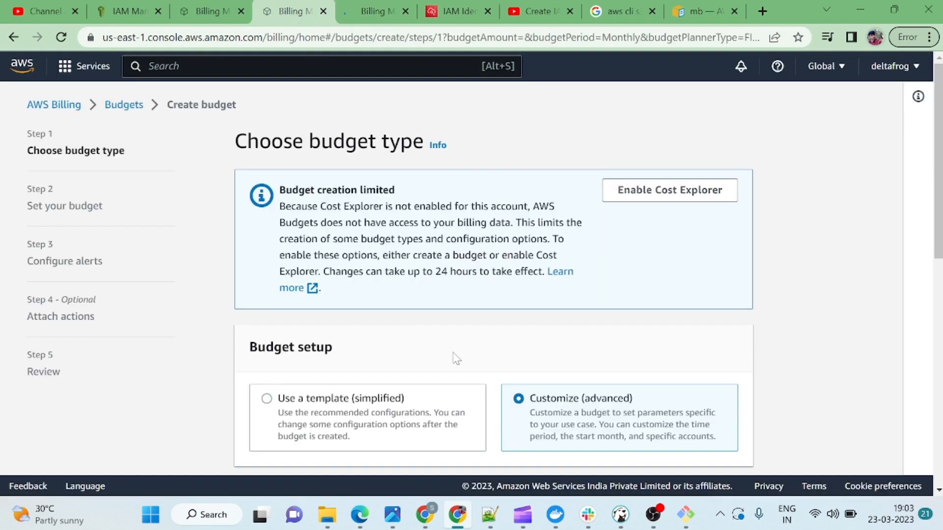
pyautogui.scroll(-5, 484, 370)
pyautogui.scroll(-5, 538, 422)
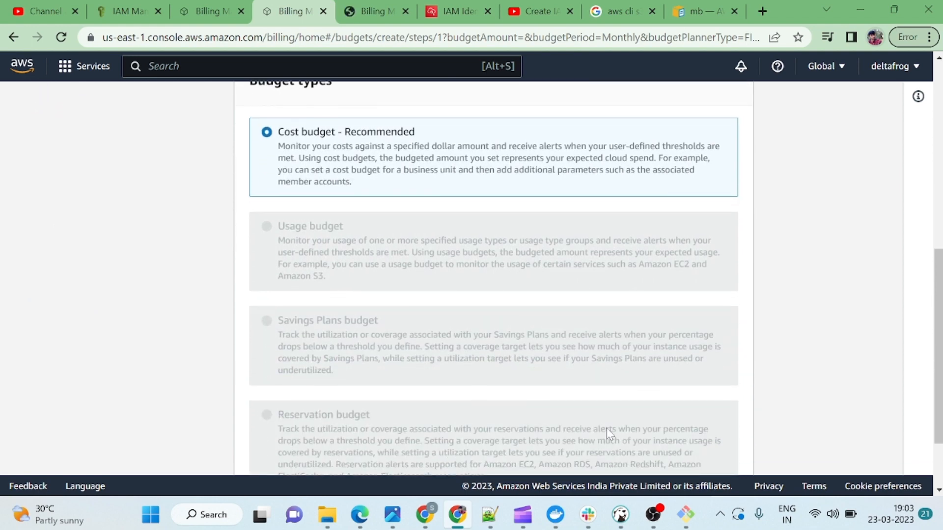
pyautogui.click(713, 442)
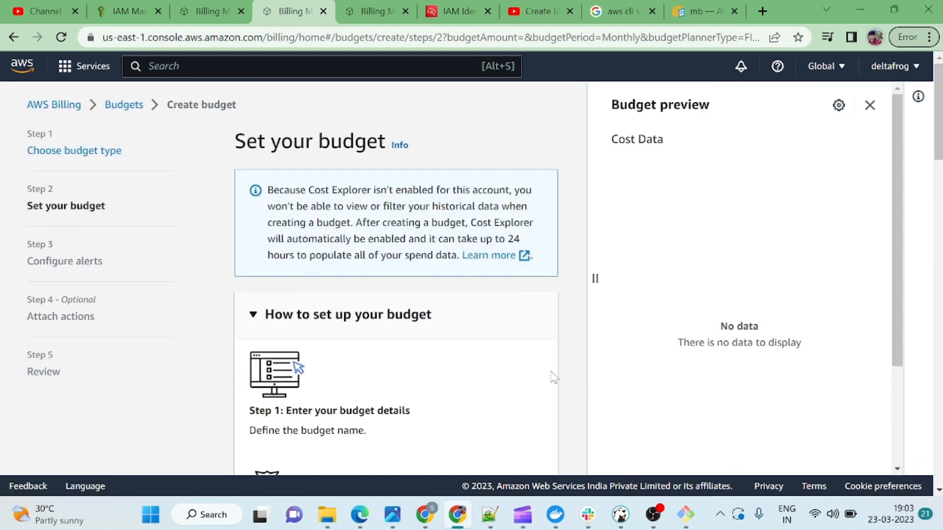
# Name the budget 'deltafrog_billing'.
pyautogui.scroll(-3, 549, 376)
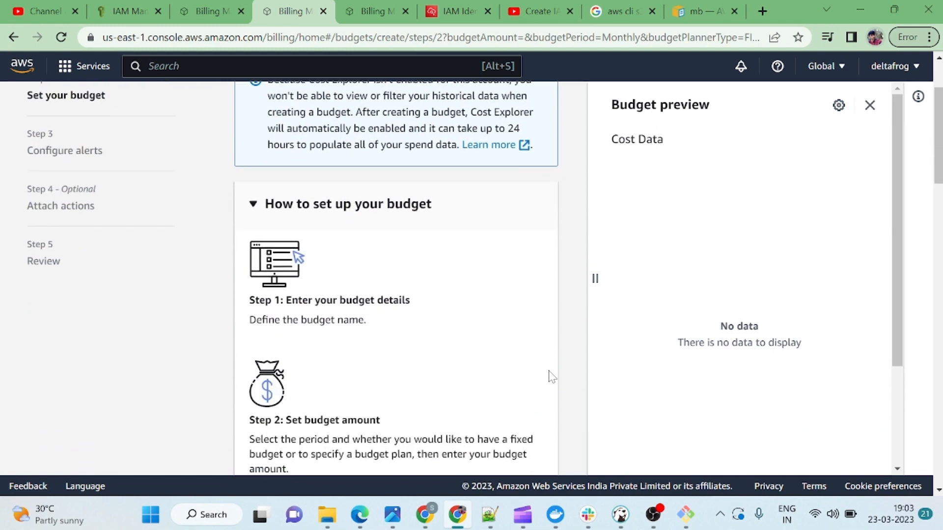
pyautogui.scroll(-10, 474, 310)
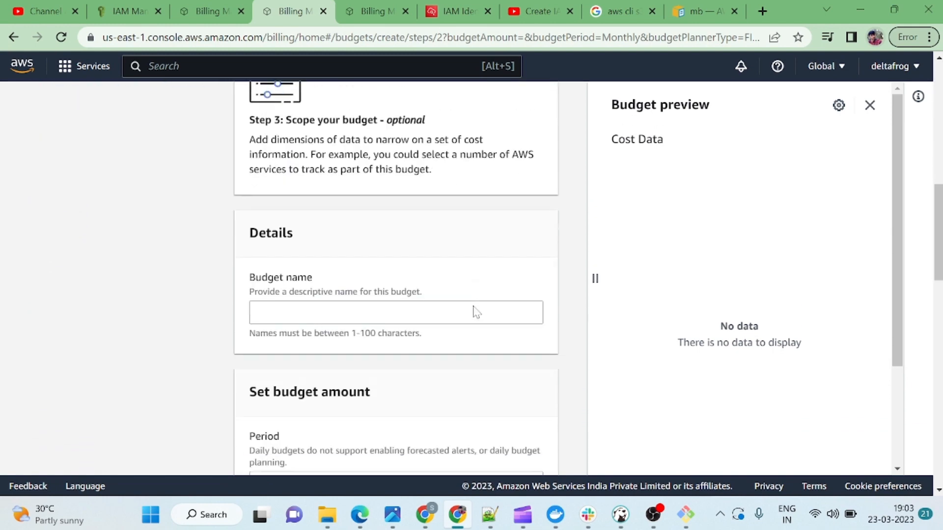
pyautogui.click(283, 257)
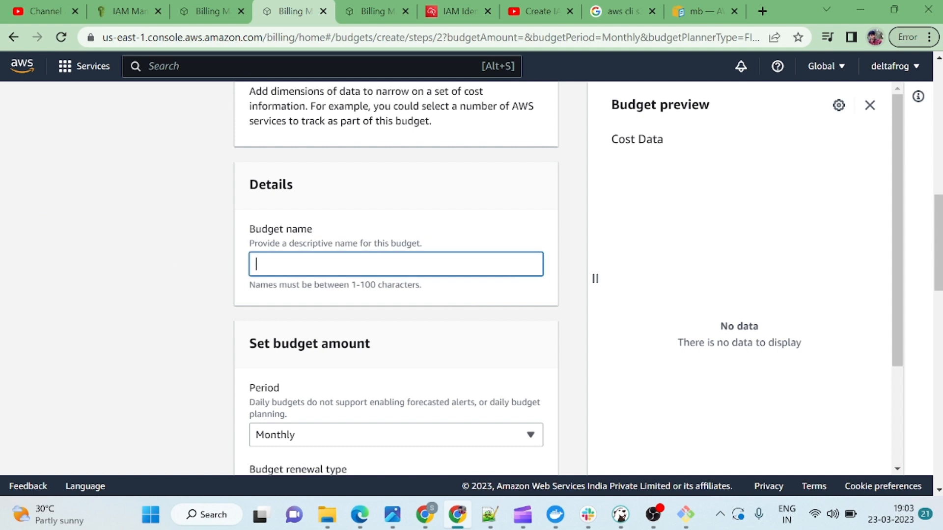
pyautogui.write('deltafrog_billing')
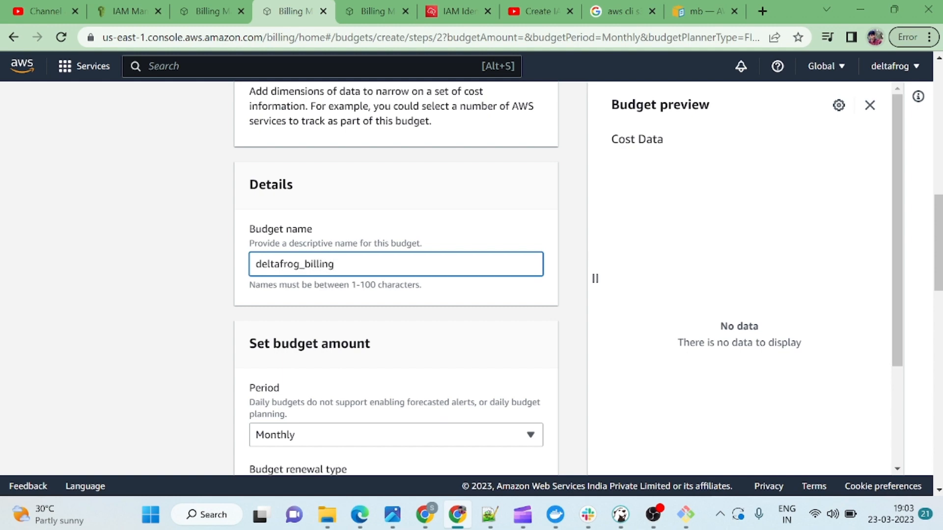
pyautogui.scroll(-1, 383, 366)
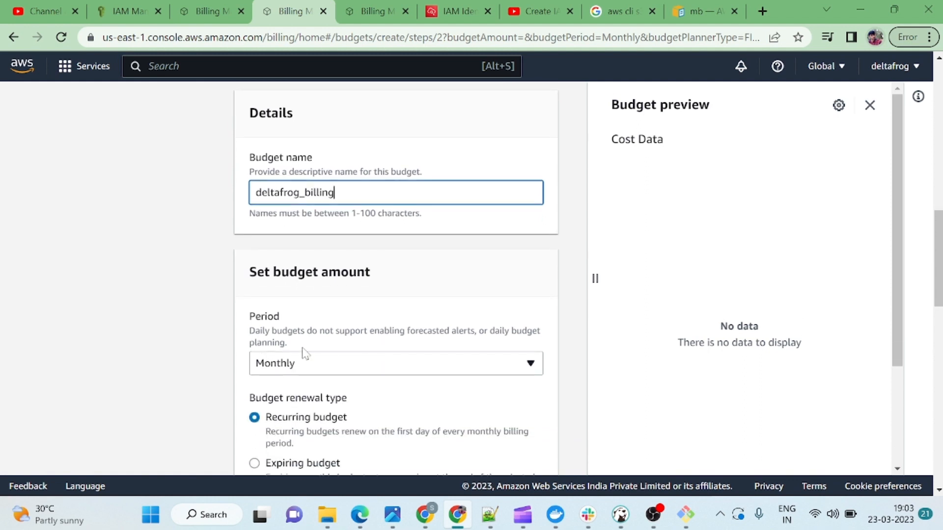
pyautogui.moveTo(249, 279); pyautogui.dragTo(385, 272)
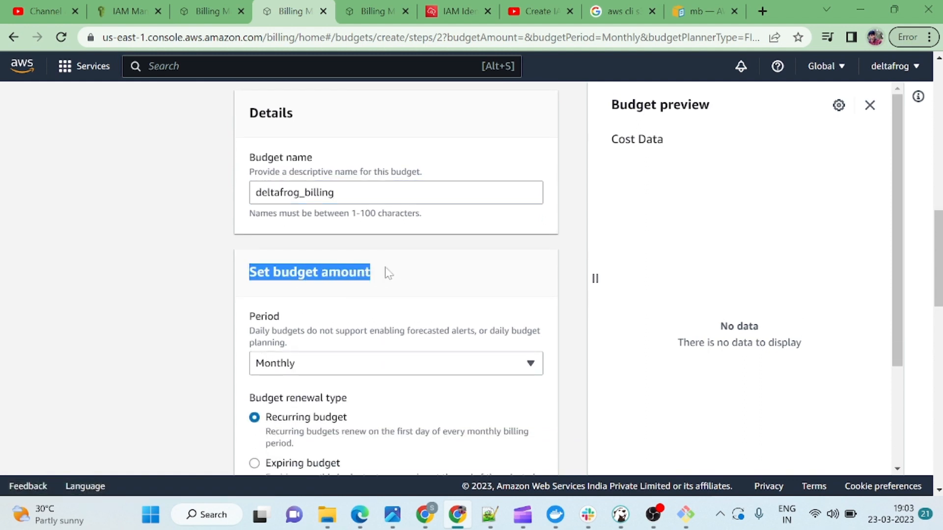
pyautogui.scroll(-1, 385, 272)
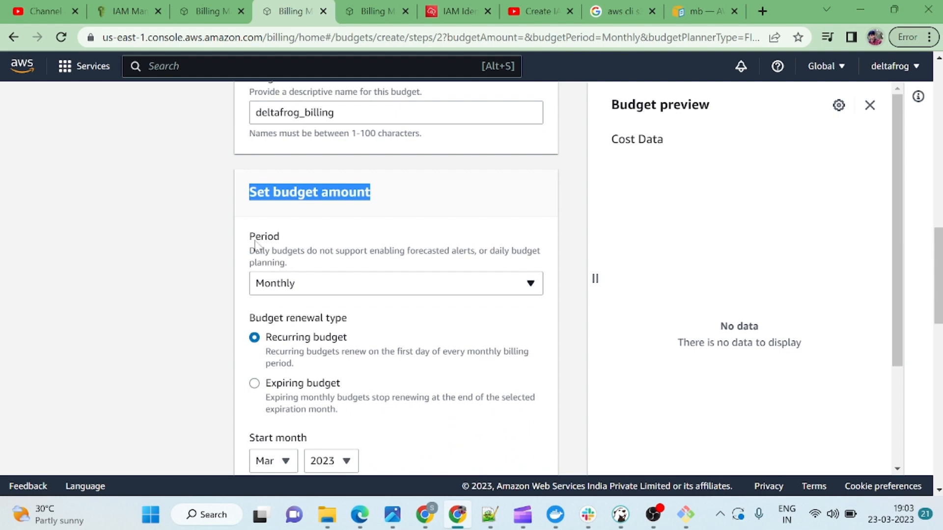
pyautogui.click(385, 265)
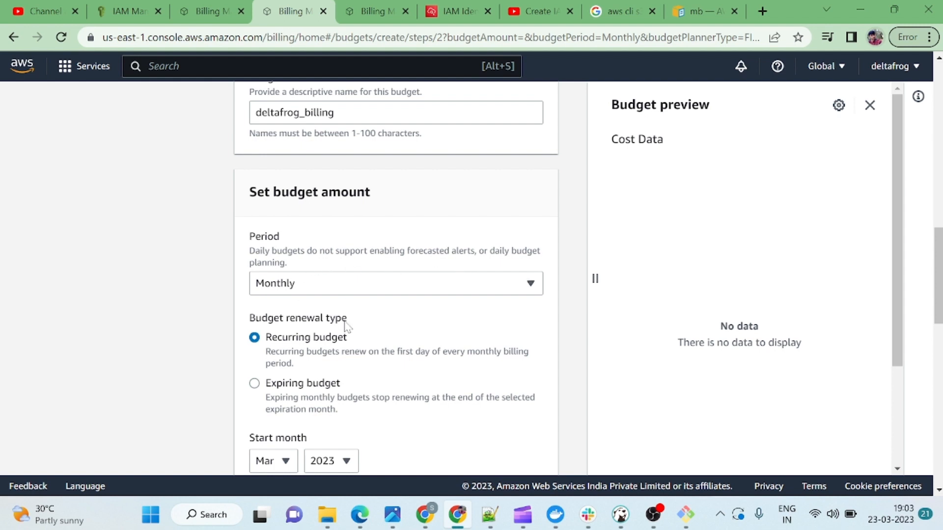
# Set a fixed, recurring monthly budgeted amount of $10 and continue to alerts.
pyautogui.scroll(-1, 344, 324)
pyautogui.scroll(-1, 345, 325)
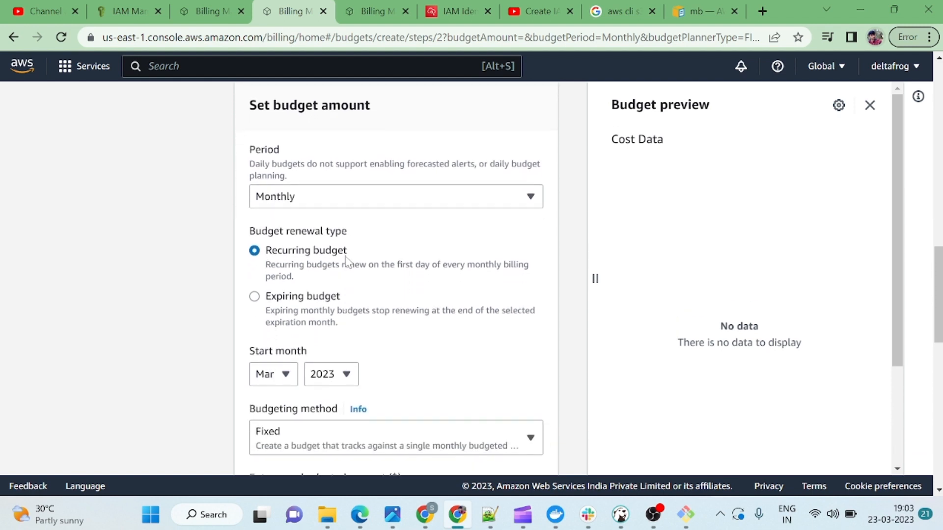
pyautogui.scroll(-1, 366, 342)
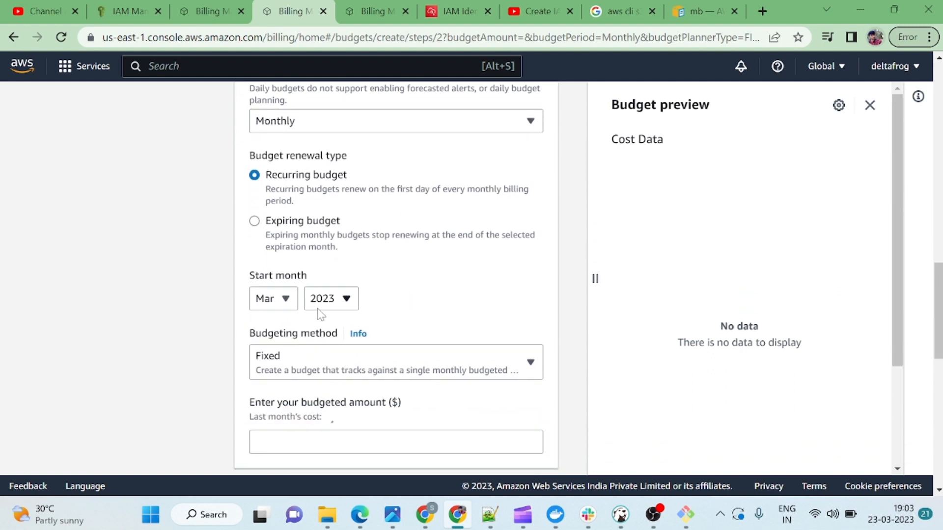
pyautogui.scroll(-1, 406, 368)
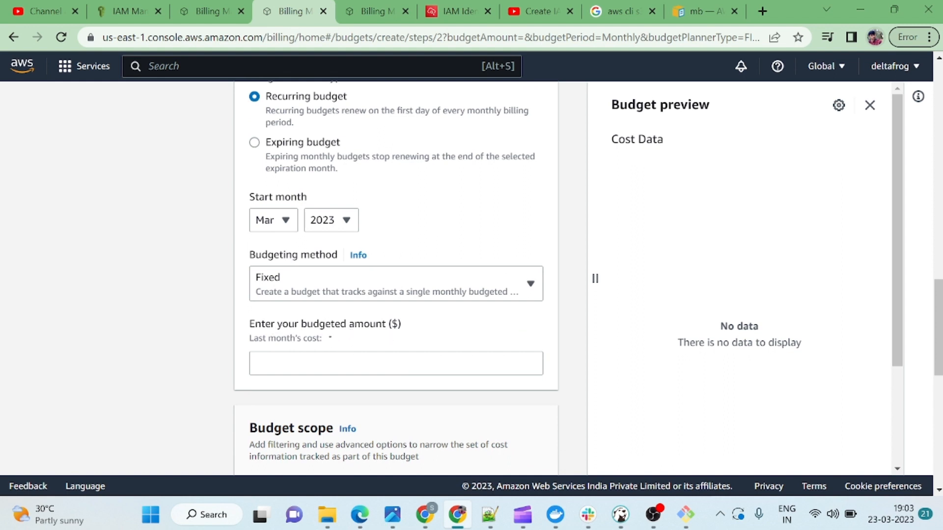
pyautogui.click(359, 361)
pyautogui.write('1')
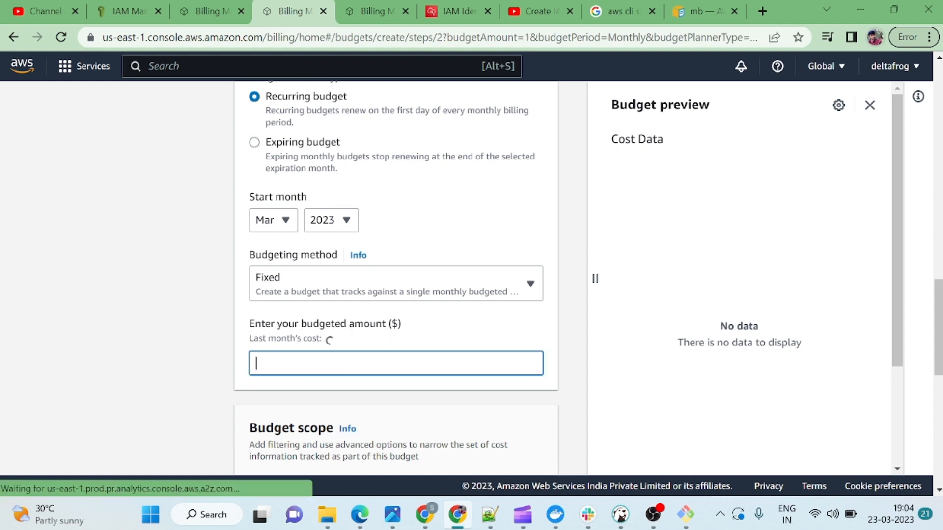
pyautogui.write('00')
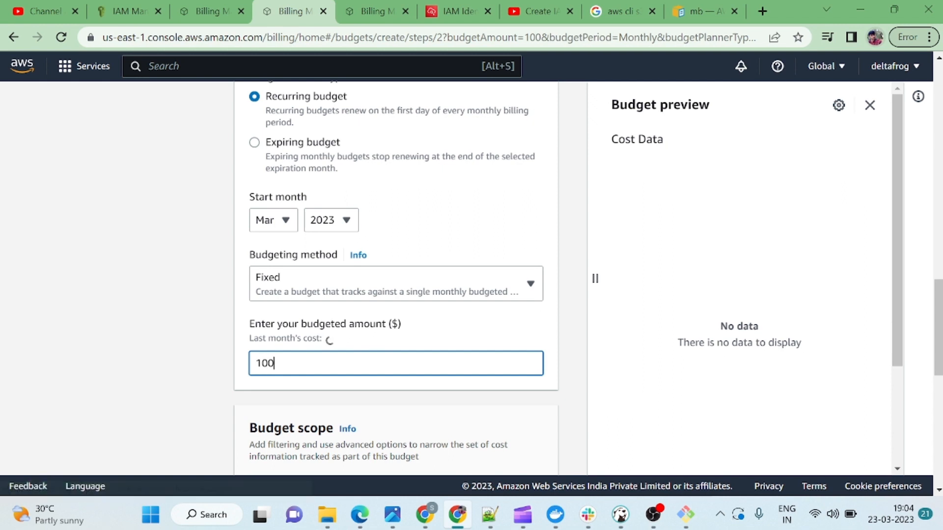
pyautogui.press('BackSpace')
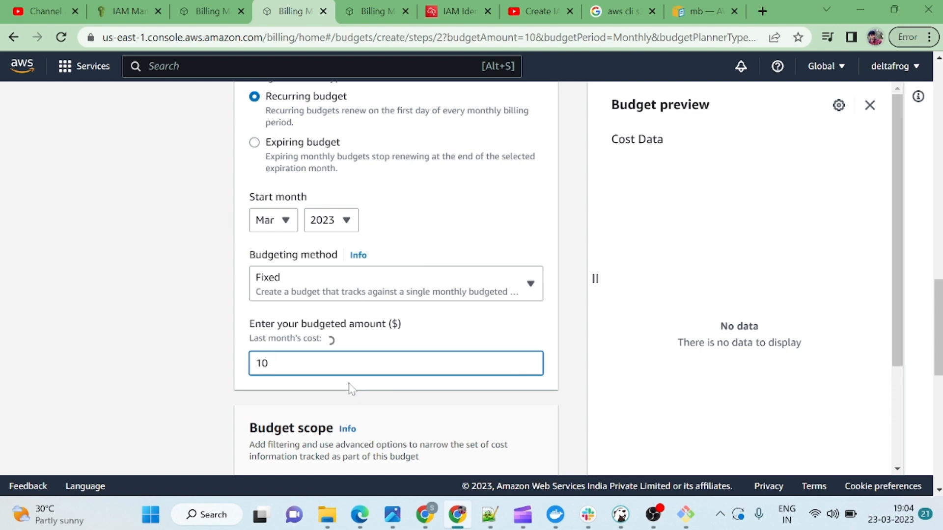
pyautogui.scroll(-5, 351, 388)
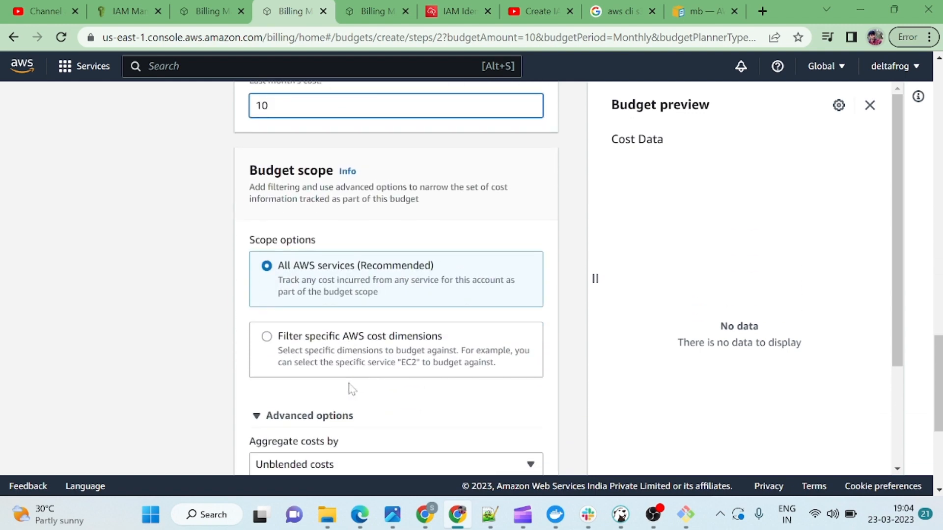
pyautogui.scroll(-2, 352, 388)
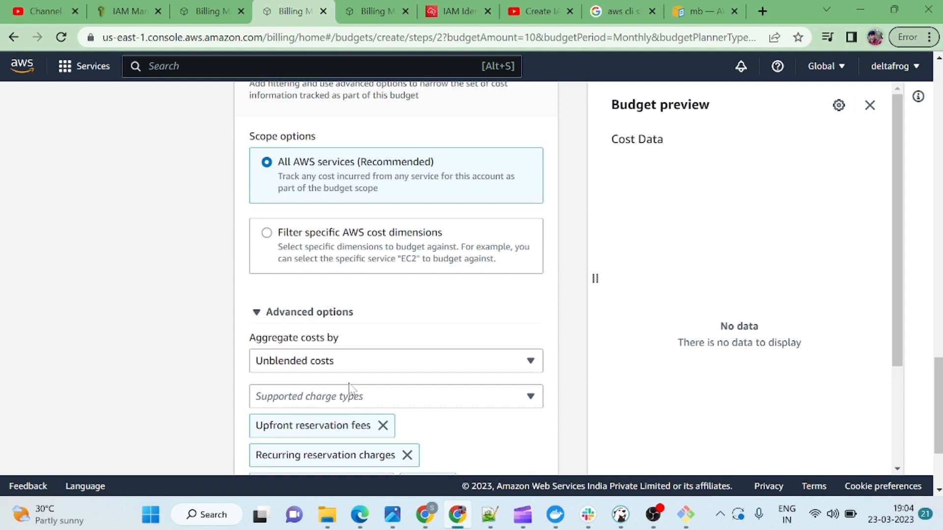
pyautogui.scroll(-3, 349, 388)
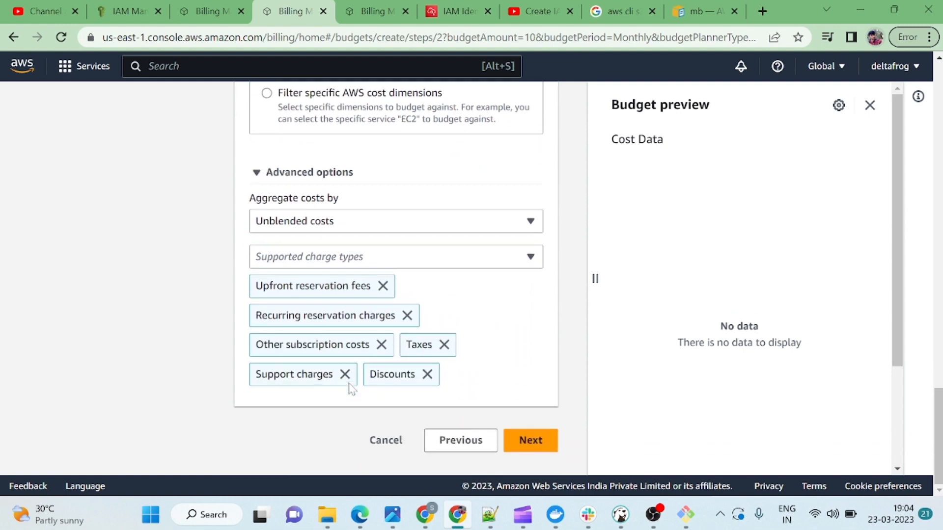
pyautogui.click(529, 442)
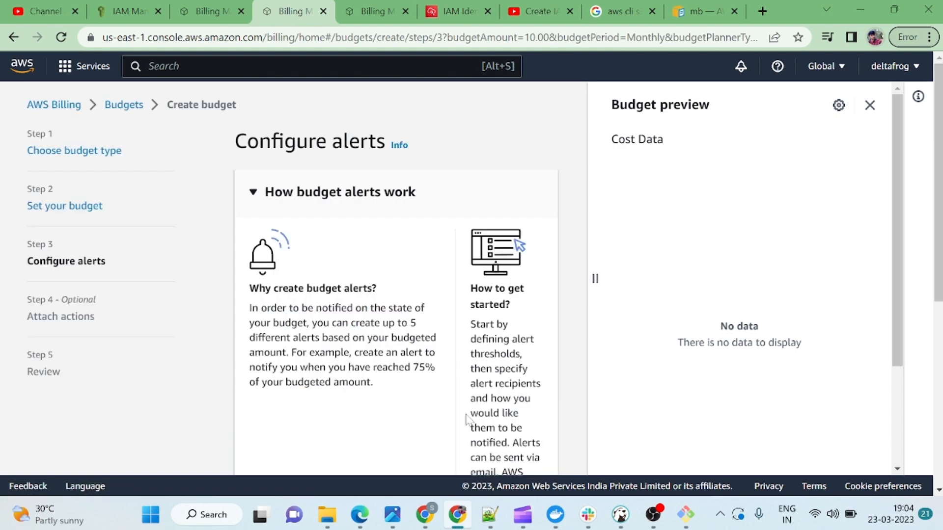
# Scroll the Configure alerts step and highlight the $10.00 budgeted amount.
pyautogui.scroll(-1, 467, 420)
pyautogui.scroll(-1, 467, 420)
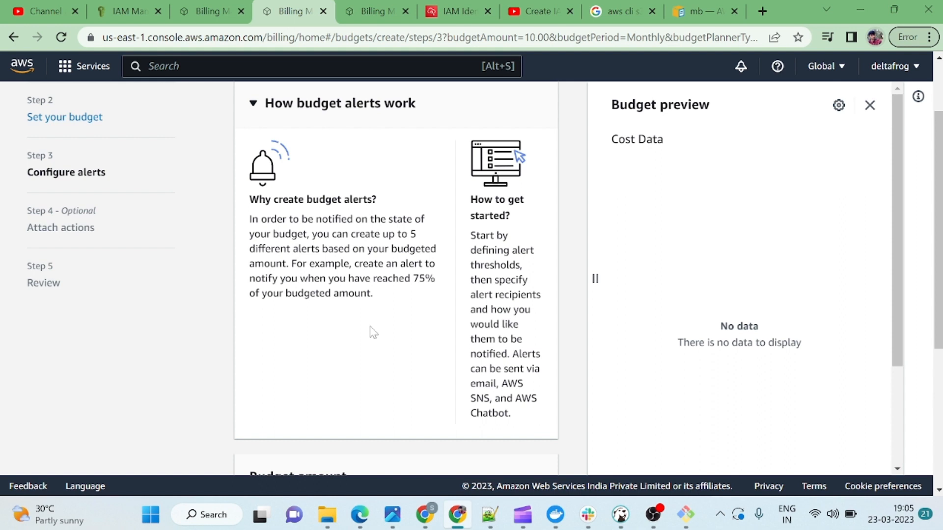
pyautogui.scroll(-5, 372, 332)
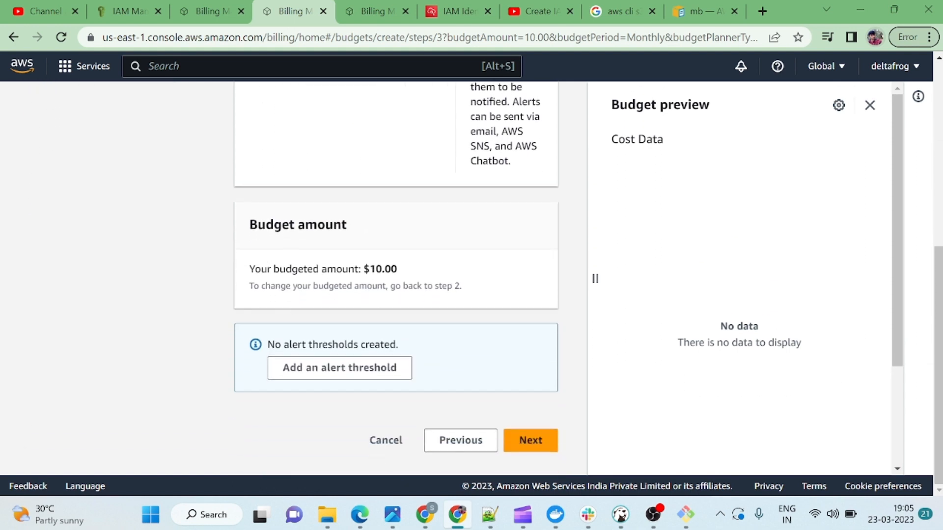
pyautogui.moveTo(363, 269); pyautogui.dragTo(423, 270)
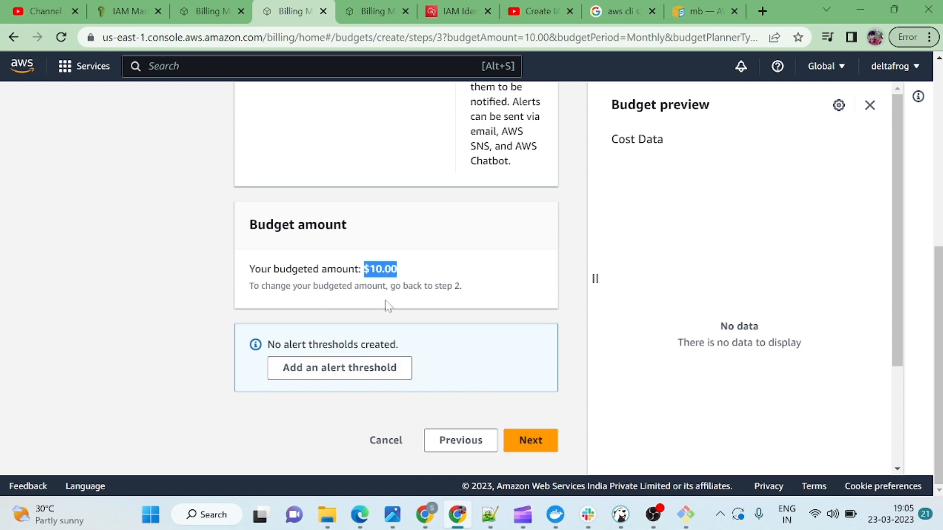
pyautogui.scroll(2, 480, 325)
pyautogui.scroll(5, 480, 325)
pyautogui.scroll(-7, 480, 322)
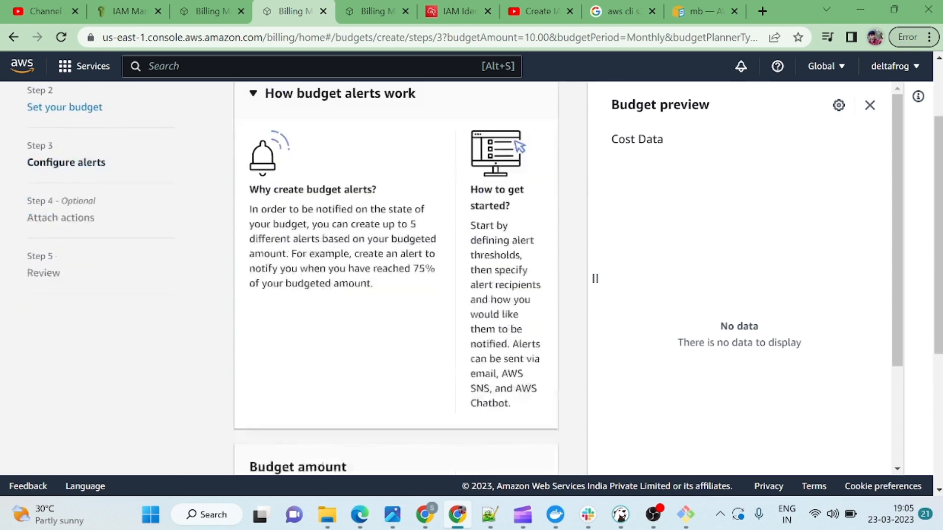
pyautogui.scroll(7, 457, 241)
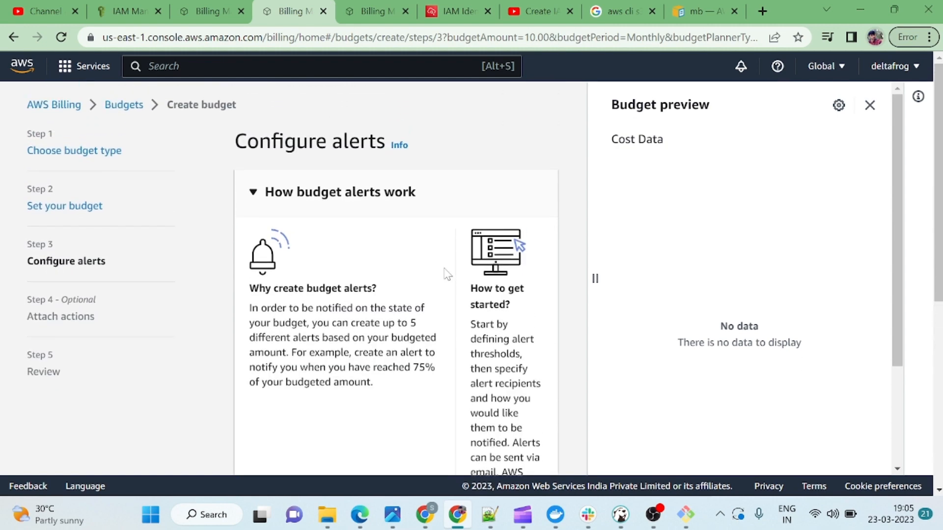
pyautogui.scroll(-7, 421, 364)
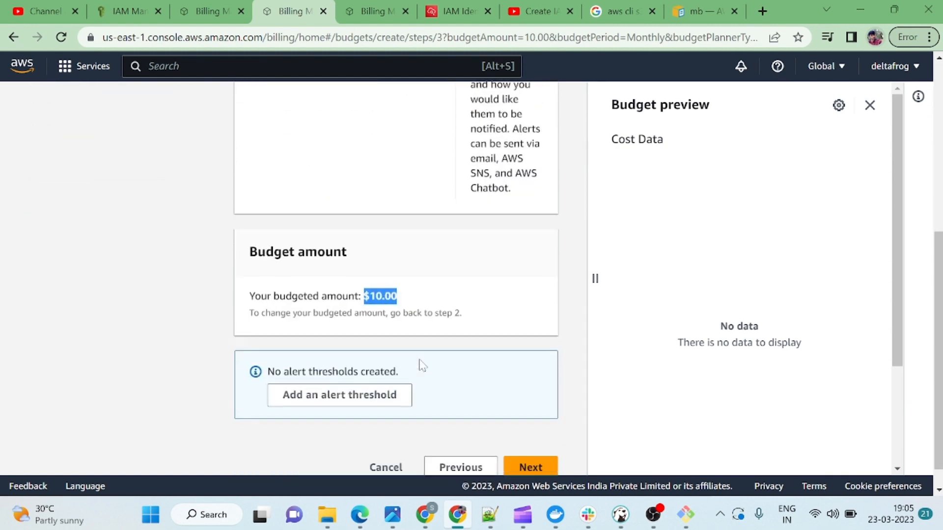
pyautogui.click(534, 448)
pyautogui.scroll(-5, 498, 427)
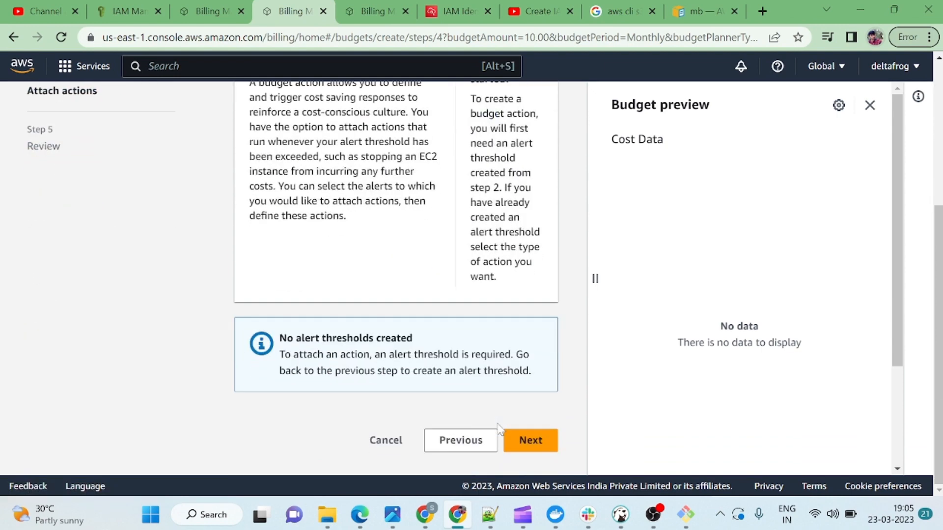
pyautogui.click(528, 437)
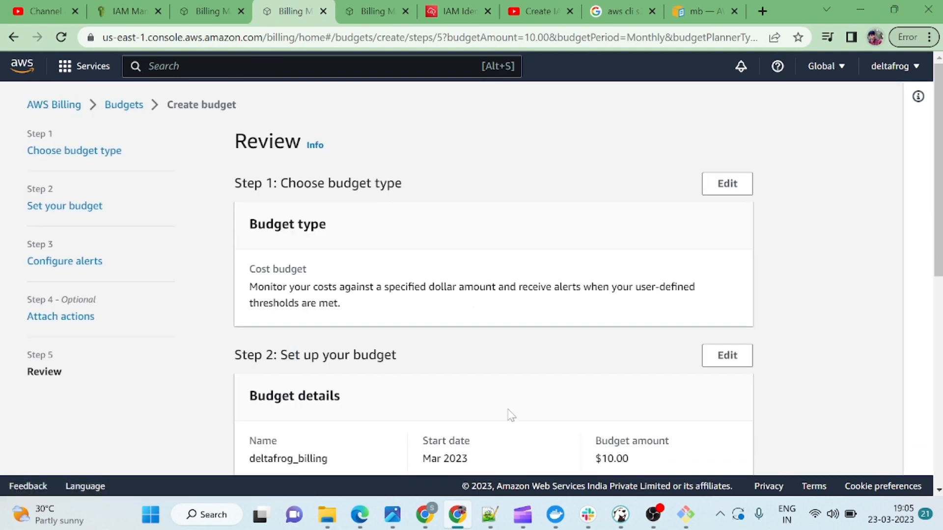
pyautogui.scroll(-2, 521, 415)
pyautogui.scroll(-5, 511, 415)
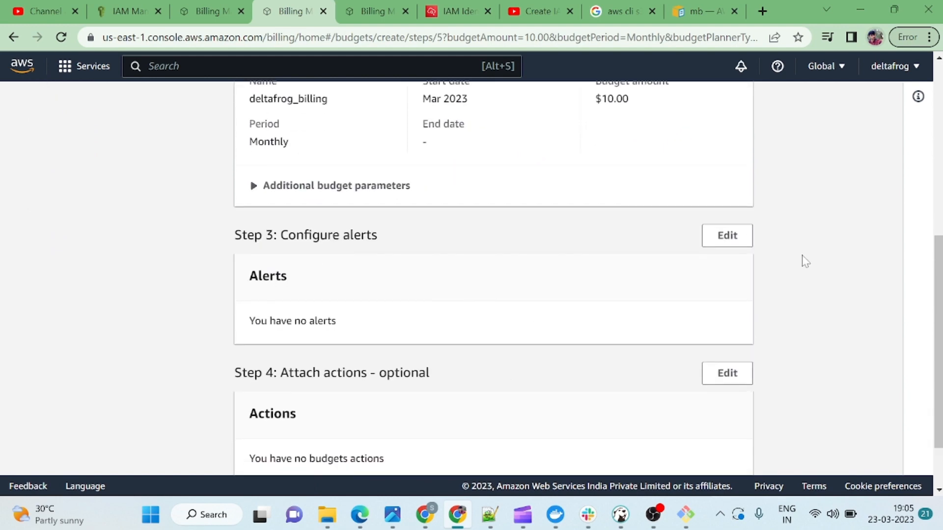
pyautogui.click(733, 235)
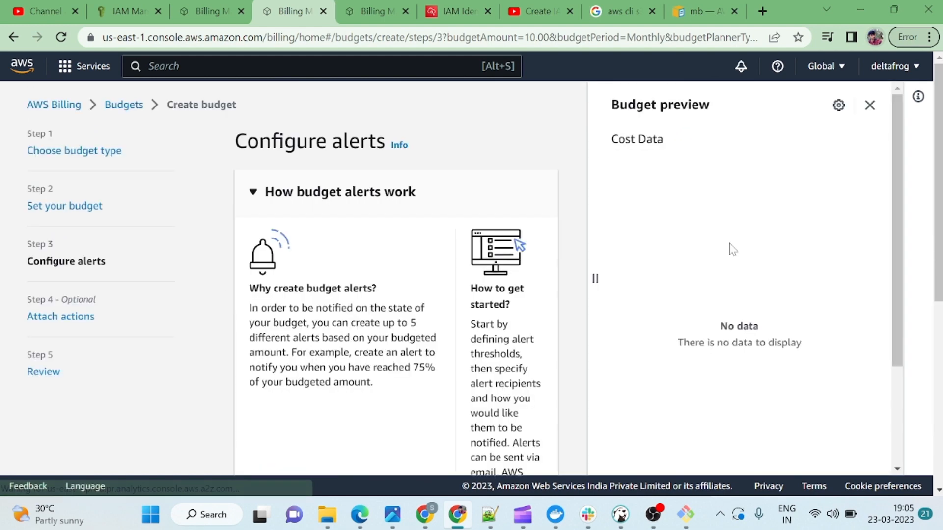
pyautogui.scroll(-3, 653, 347)
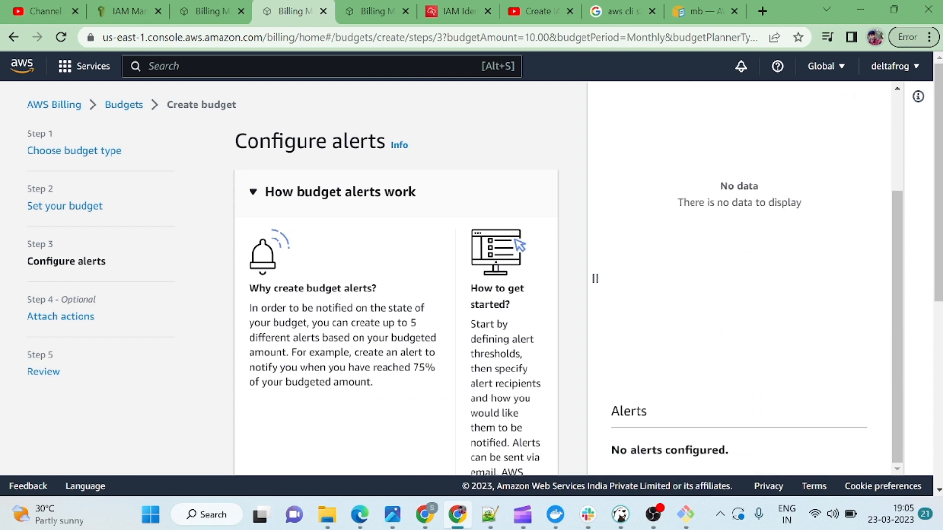
pyautogui.scroll(-5, 653, 347)
pyautogui.scroll(-2, 534, 383)
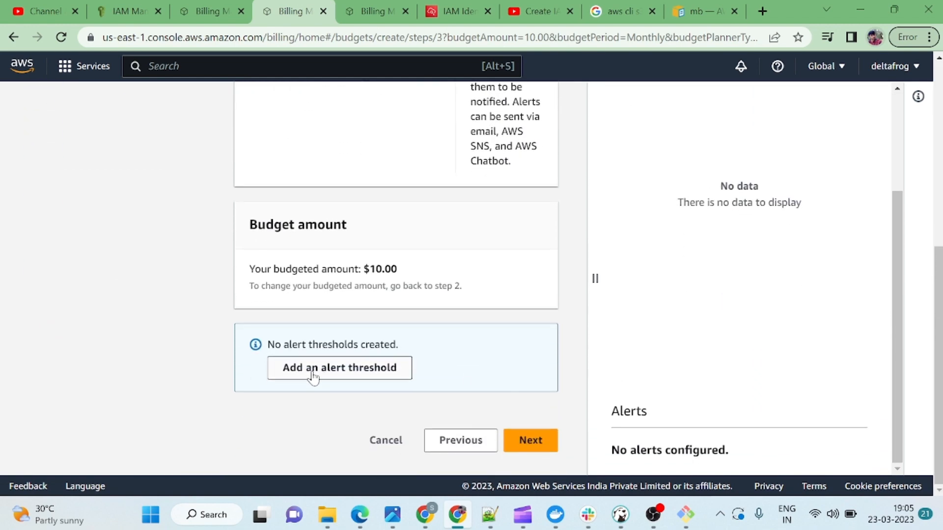
# Add an alert threshold at 75% of actual cost, giving $7.50.
pyautogui.click(314, 374)
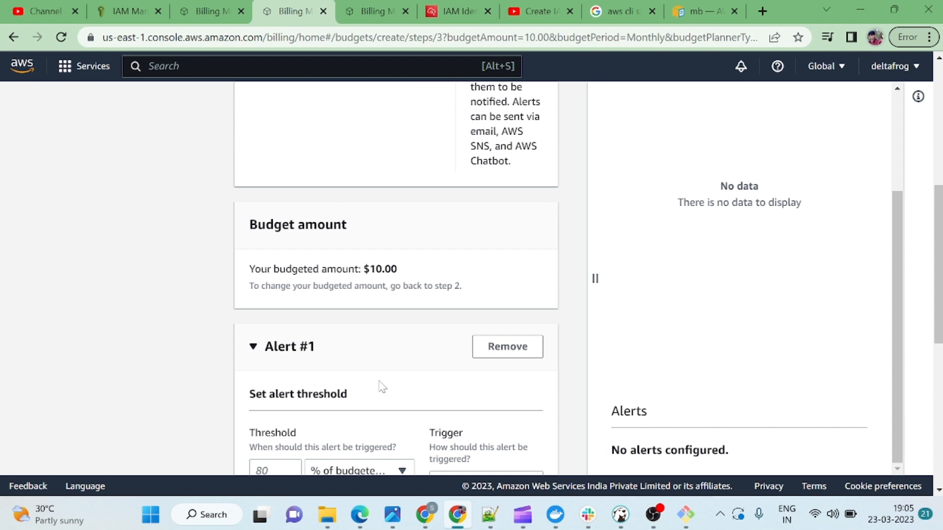
pyautogui.scroll(-3, 381, 385)
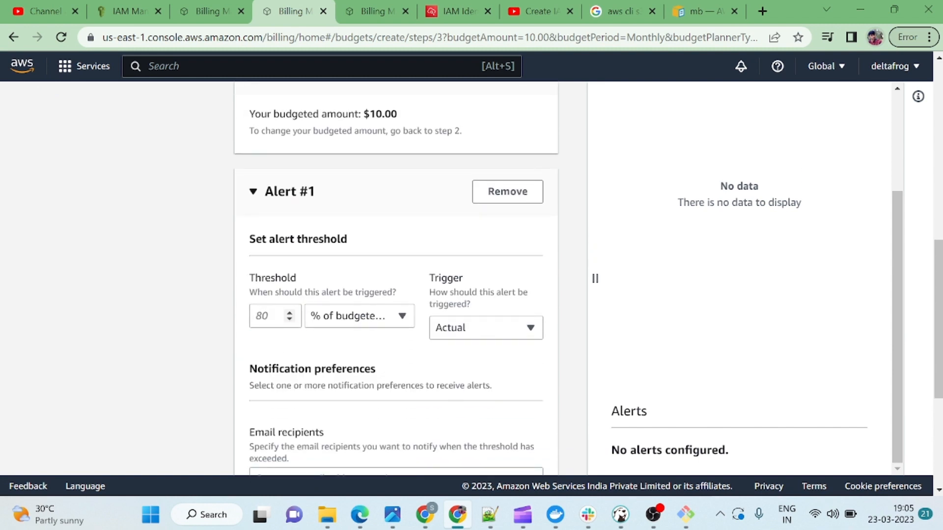
pyautogui.click(266, 316)
pyautogui.write('75')
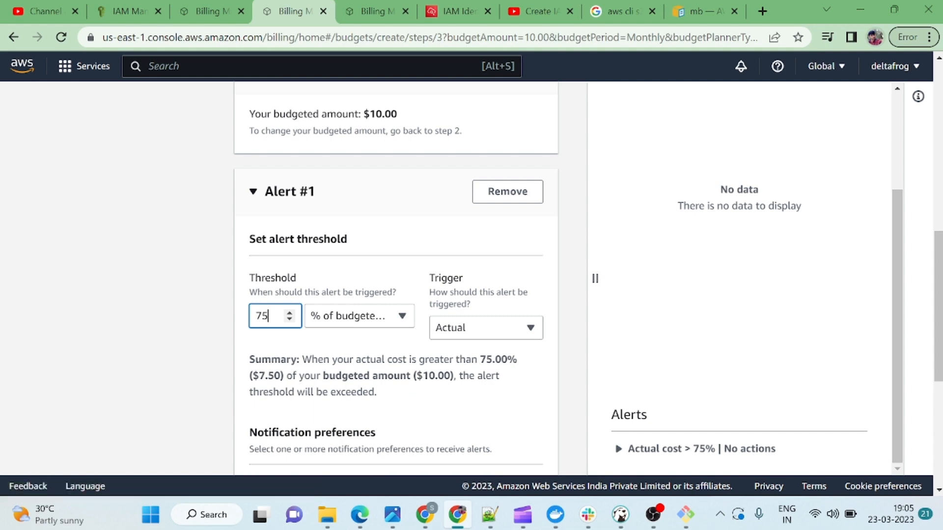
pyautogui.click(315, 411)
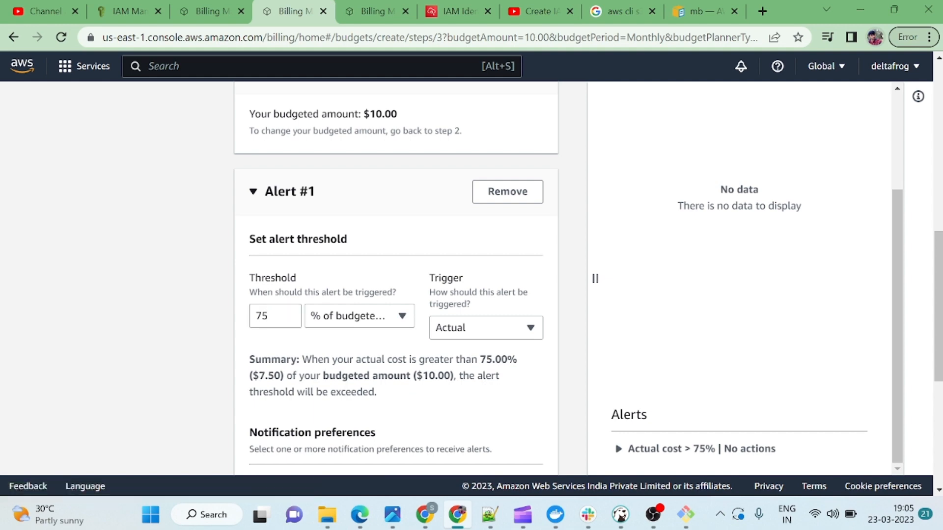
pyautogui.moveTo(259, 376); pyautogui.dragTo(281, 376)
# Enter the notification email recipient address for the alert.
pyautogui.scroll(-3, 405, 395)
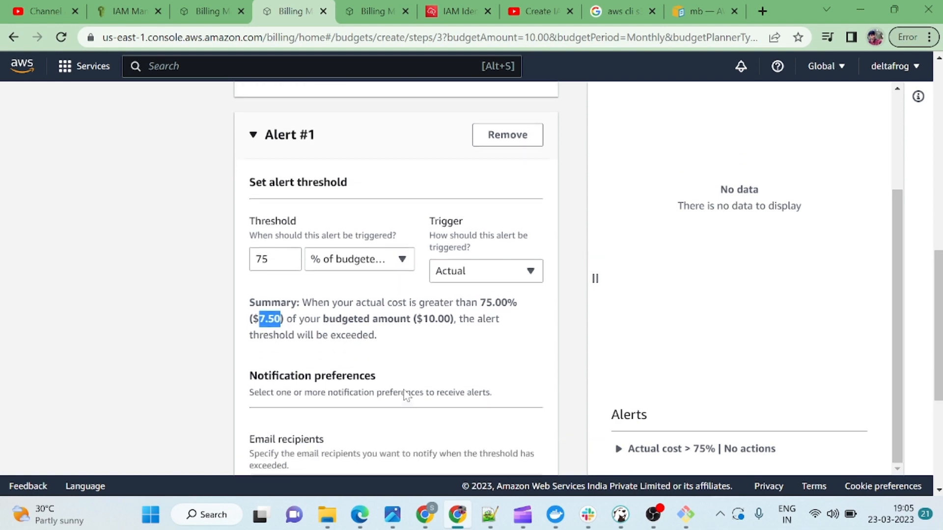
pyautogui.scroll(-1, 406, 395)
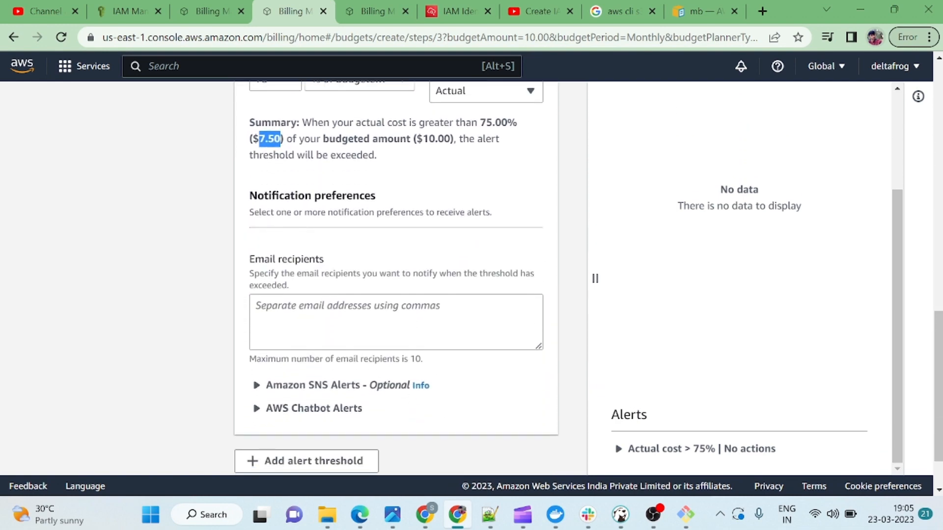
pyautogui.click(253, 319)
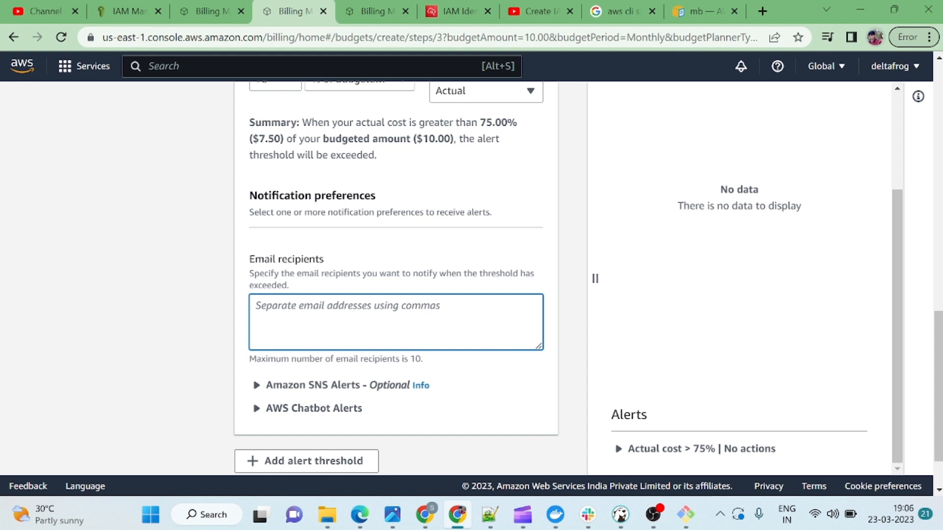
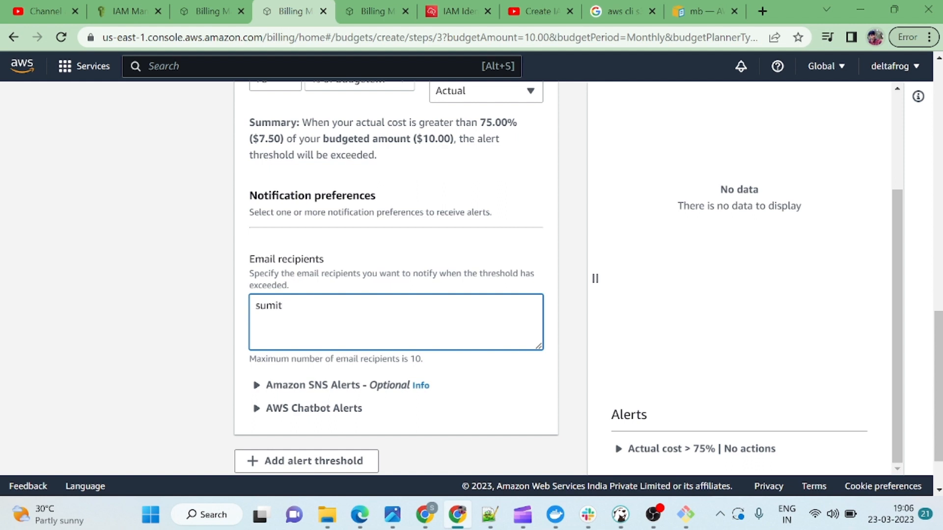
pyautogui.scroll(-2, 417, 386)
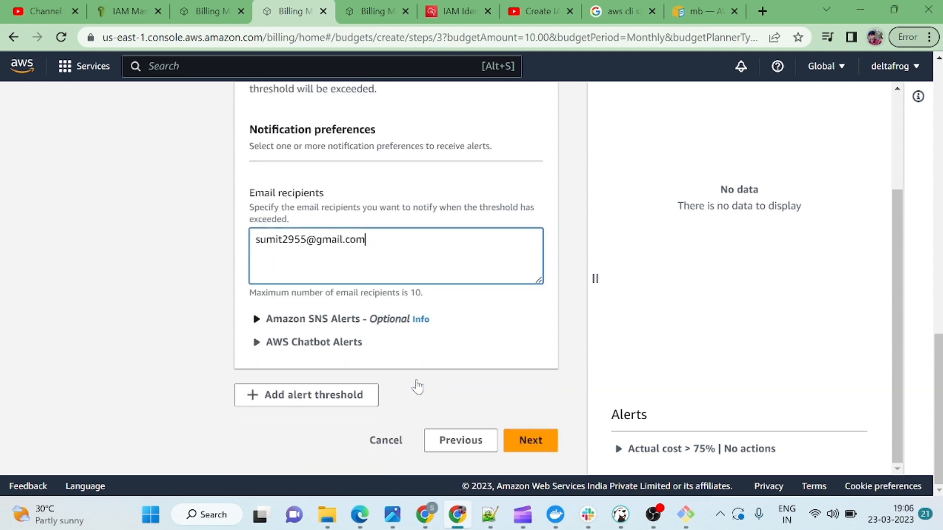
# Skip budget actions, review the deltafrog_billing budget and create it.
pyautogui.click(541, 447)
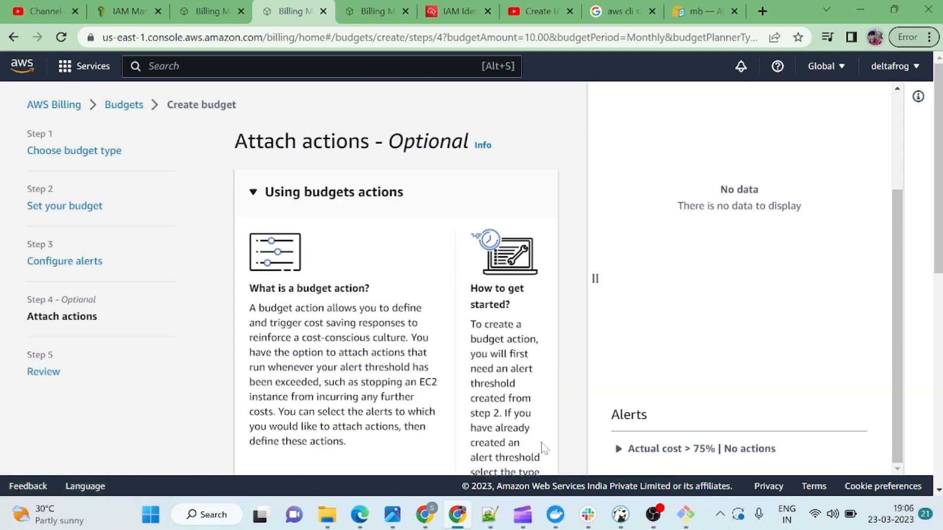
pyautogui.scroll(-10, 543, 448)
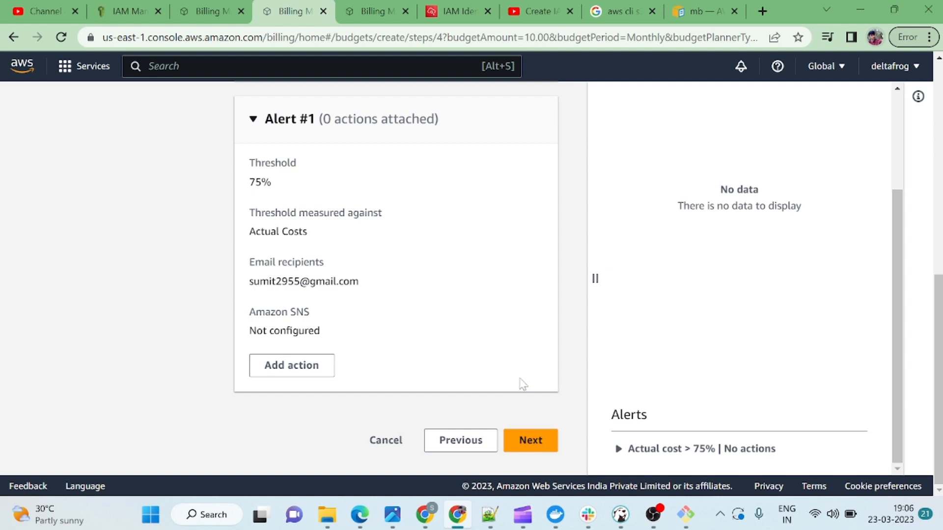
pyautogui.click(542, 455)
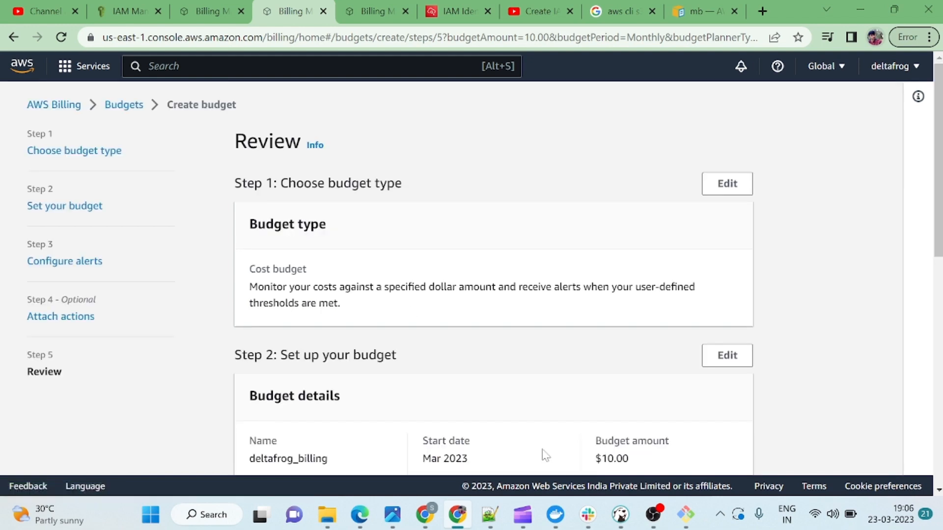
pyautogui.scroll(-10, 545, 455)
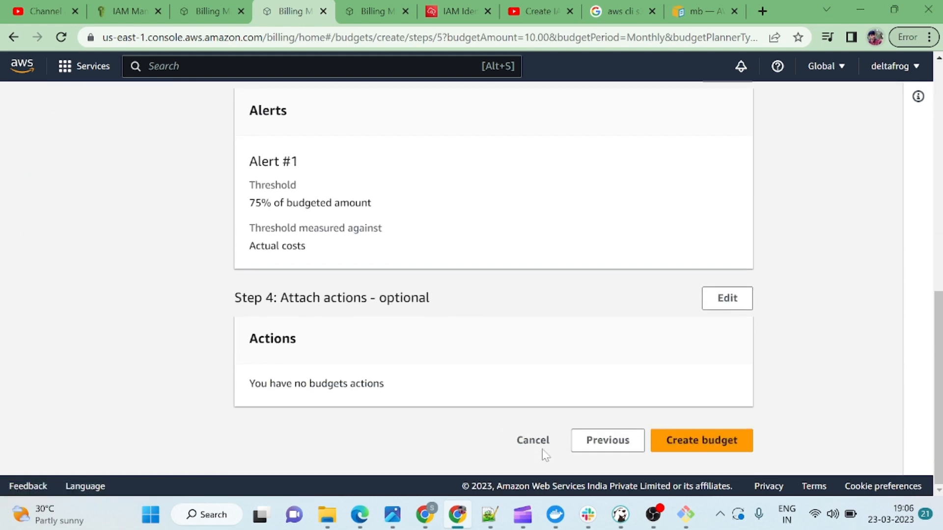
pyautogui.click(695, 454)
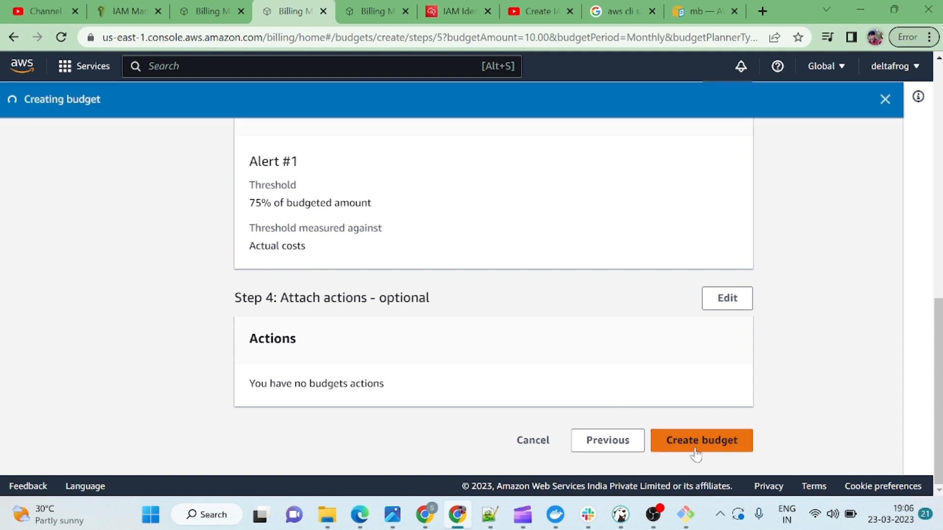